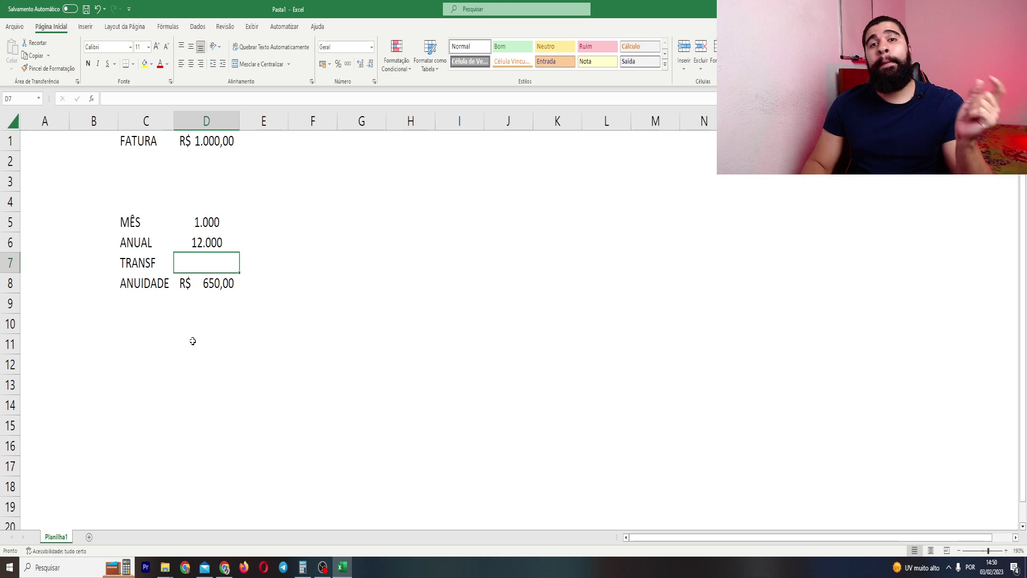
Enter the formula =D6*2 in D7 to double the annual points for the TRANSF row.
text(=)
key(Up)
text(*)
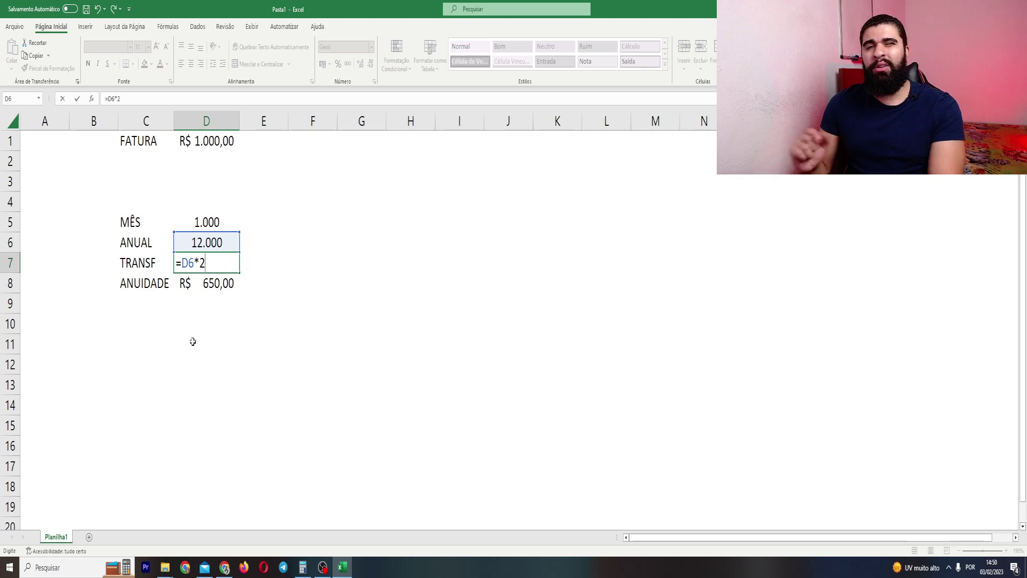
key(Return)
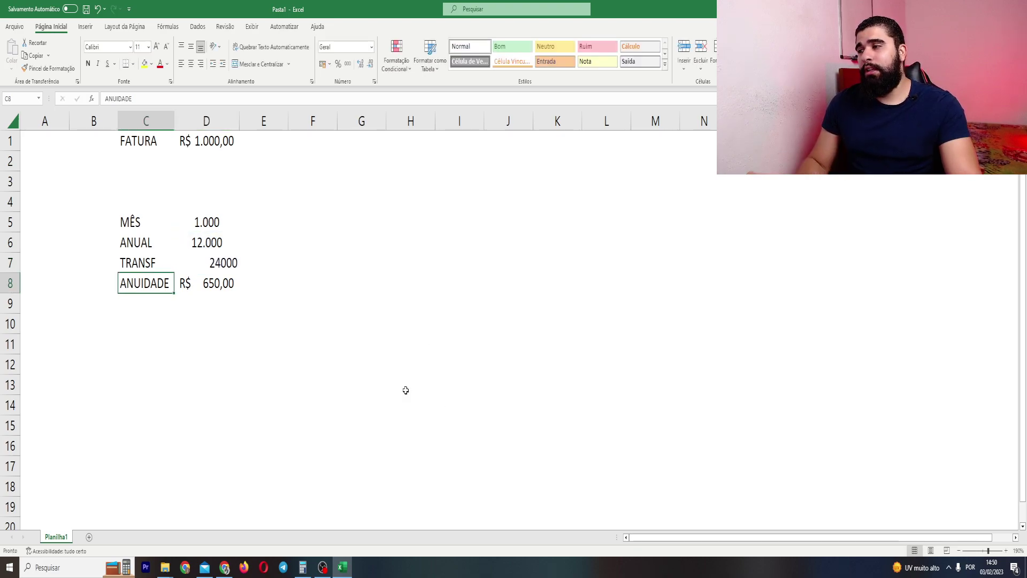
Copy the number formatting of the ANUAL value in D6 onto the TRANSF value in D7.
click(209, 239)
click(49, 68)
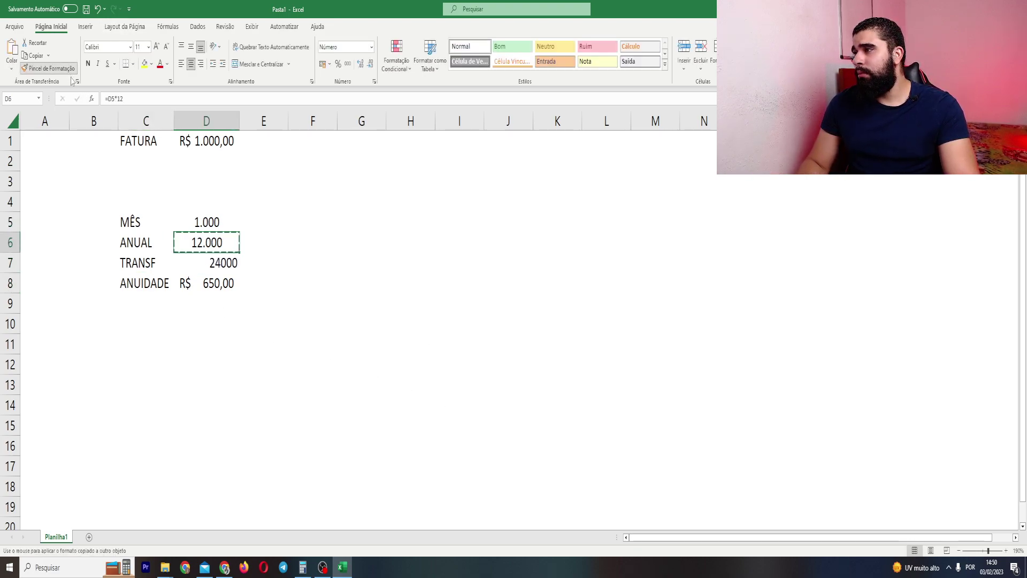
click(204, 265)
drag(155, 152, 214, 284)
click(179, 262)
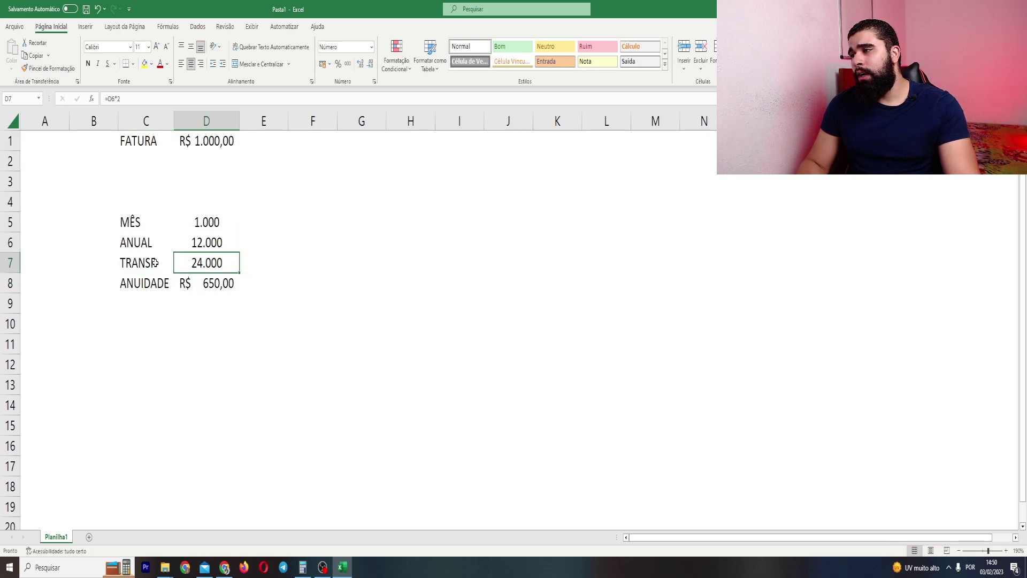
Fill the TRANSF row, C7:D7, with the standard light green and make it bold.
double_click(166, 262)
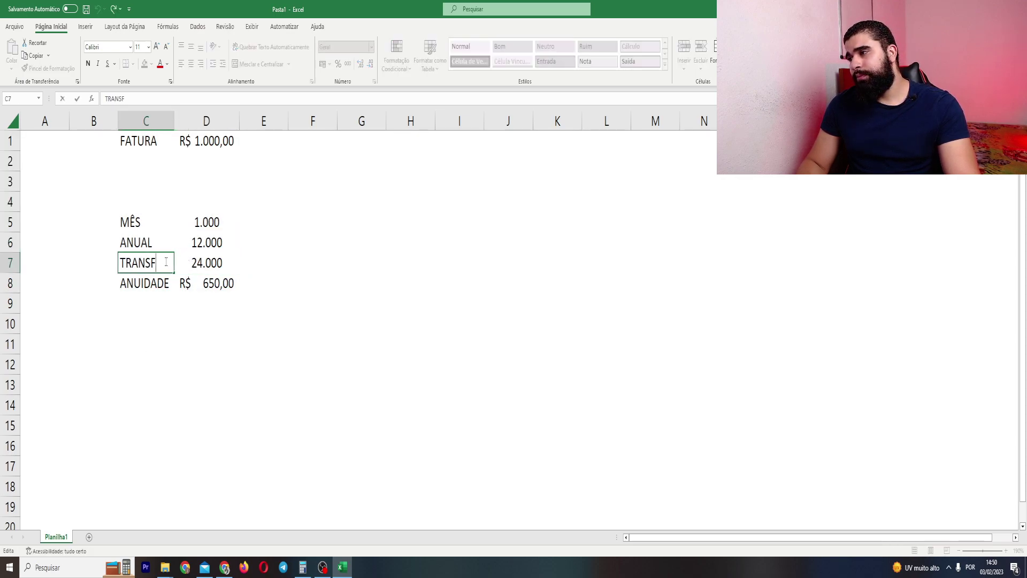
click(153, 278)
drag(150, 263, 214, 263)
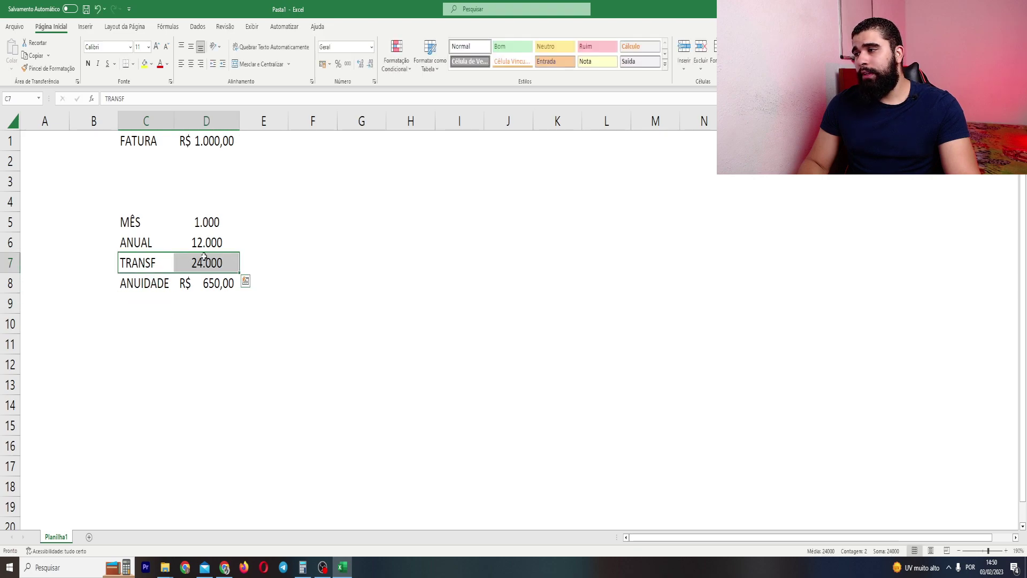
click(152, 65)
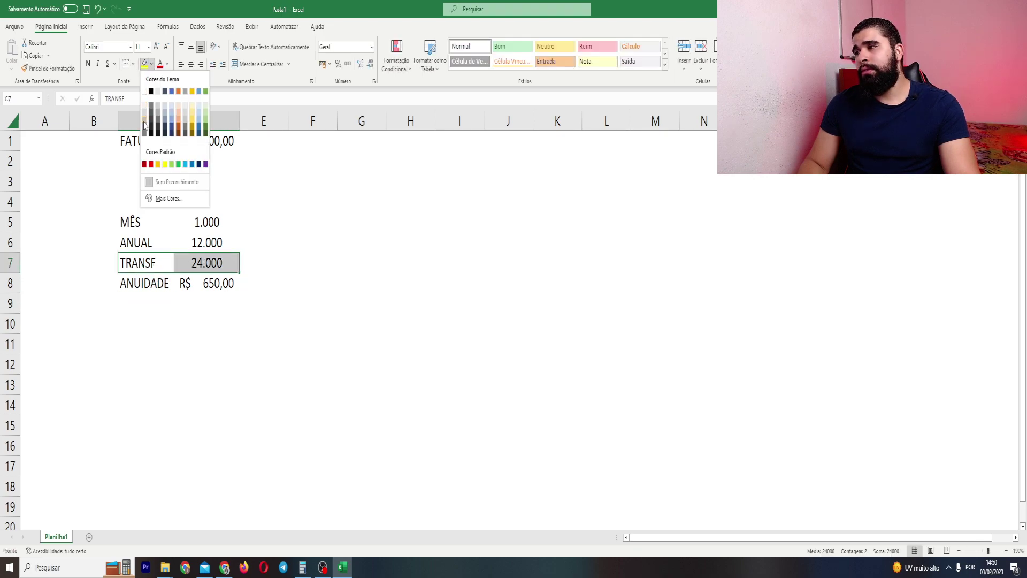
click(173, 164)
click(88, 63)
click(264, 201)
Copy the table in C5:D8 and paste the duplicate starting at F5.
drag(156, 222, 225, 284)
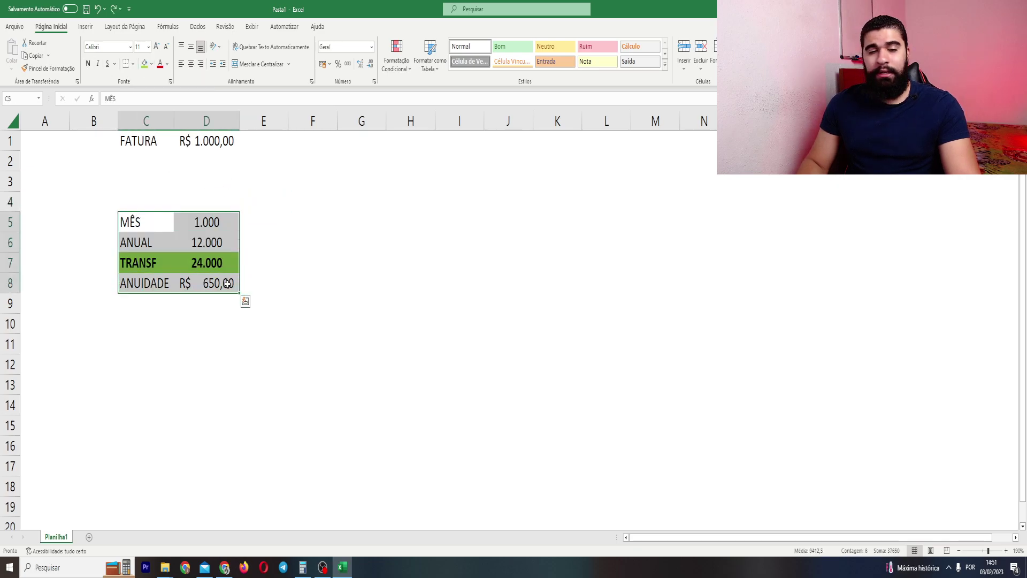
click(246, 301)
click(303, 222)
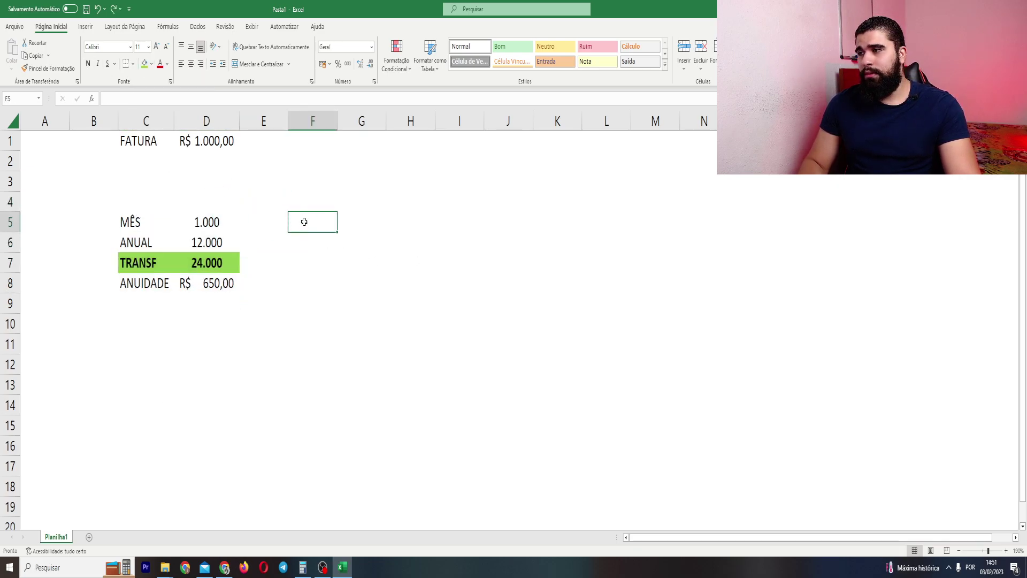
drag(155, 220, 219, 284)
key(ctrl+c)
click(294, 220)
key(Return)
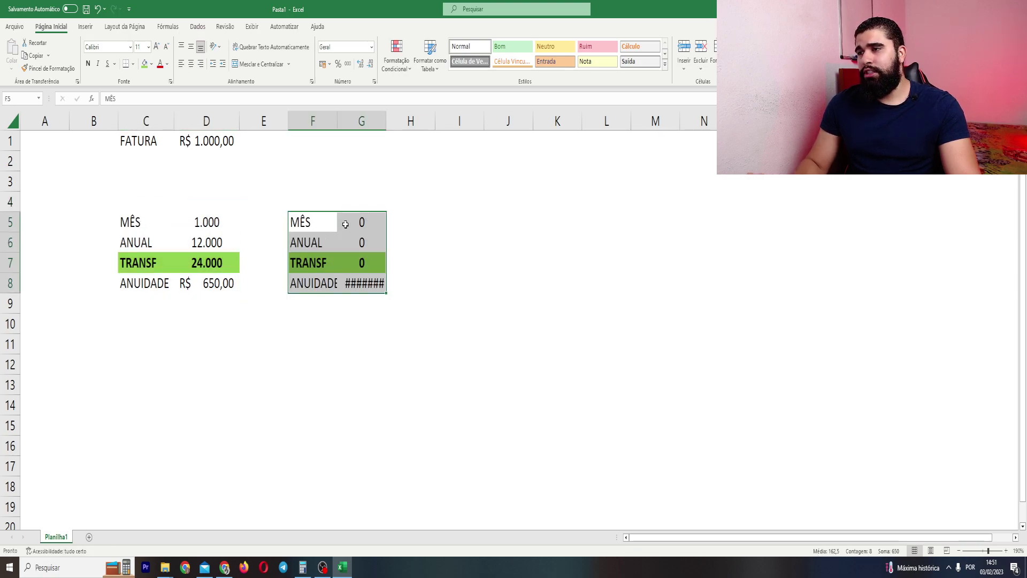
Change the duplicated table's MÊS formula in G5 to =D1*0,28.
click(359, 222)
key(F2)
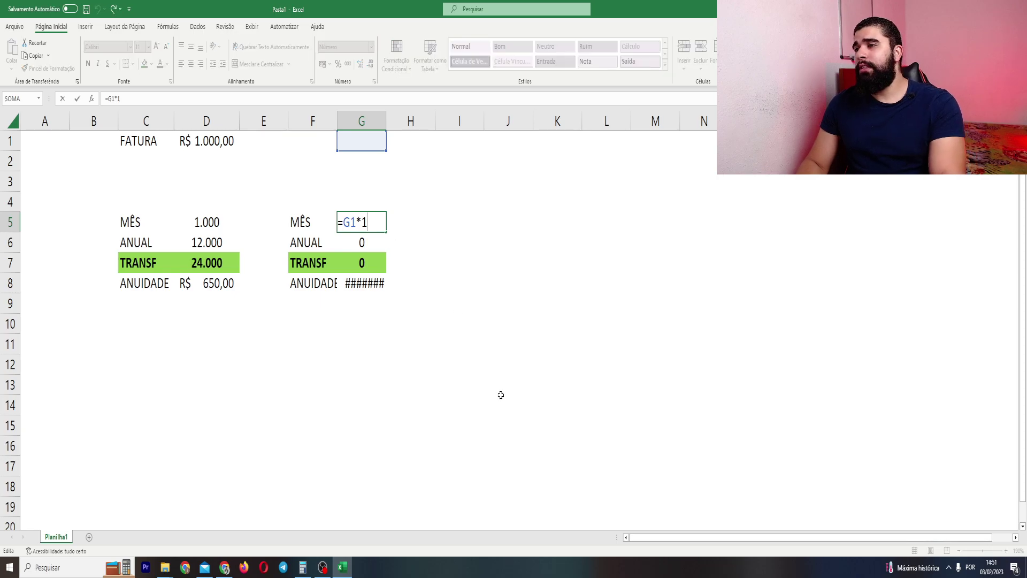
key(BackSpace)
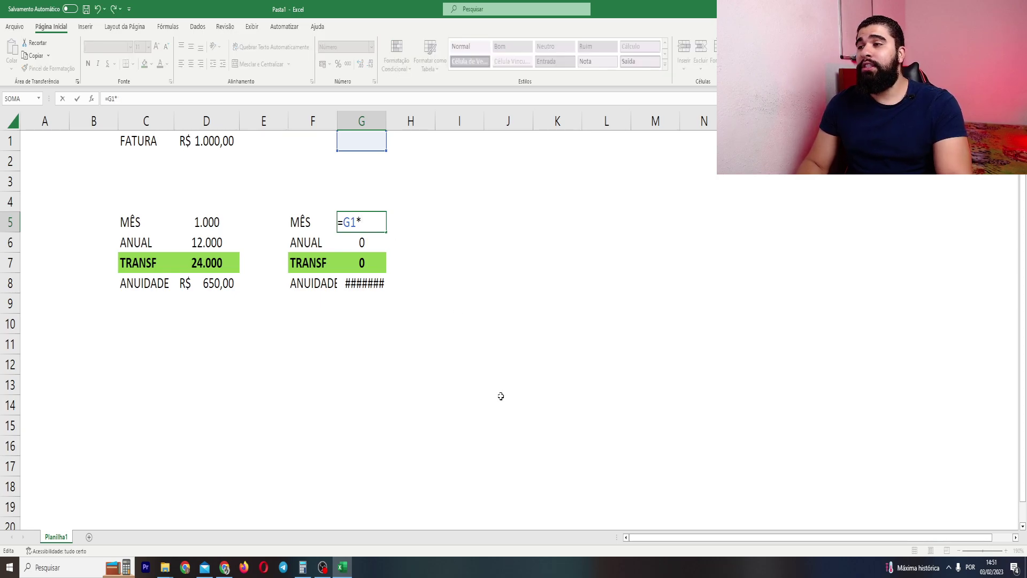
key(BackSpace)
key(BackSpace)
click(179, 141)
text(*0,28)
key(Return)
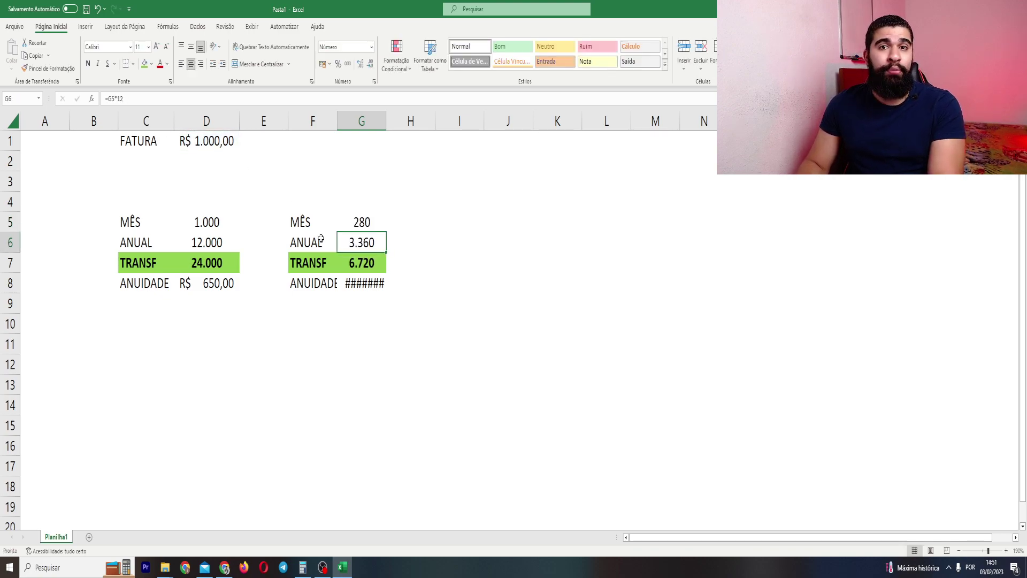
Insert blank cells at F6:G6, shifting the existing cells down.
drag(305, 243, 361, 239)
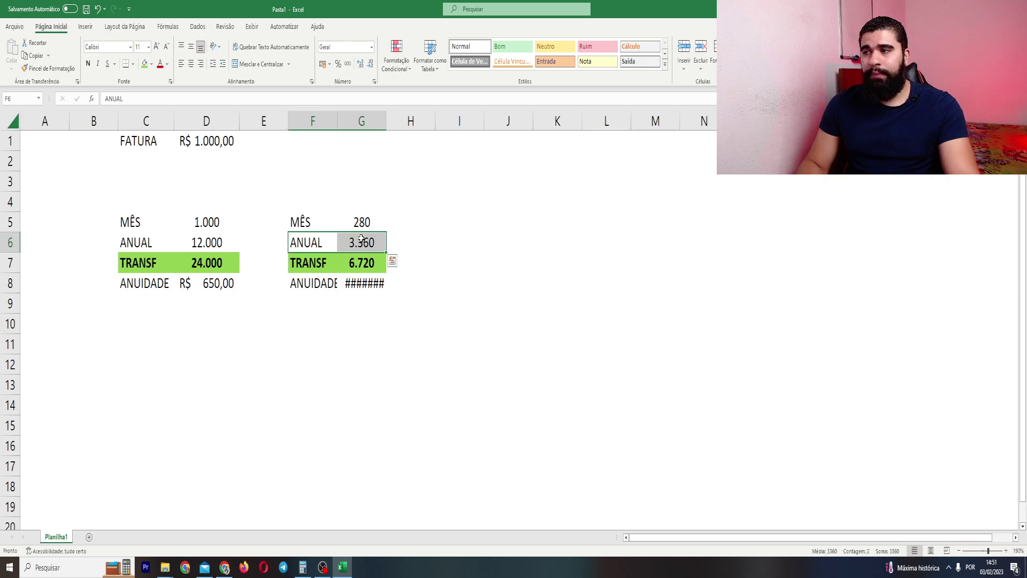
key(ctrl+shift+plus)
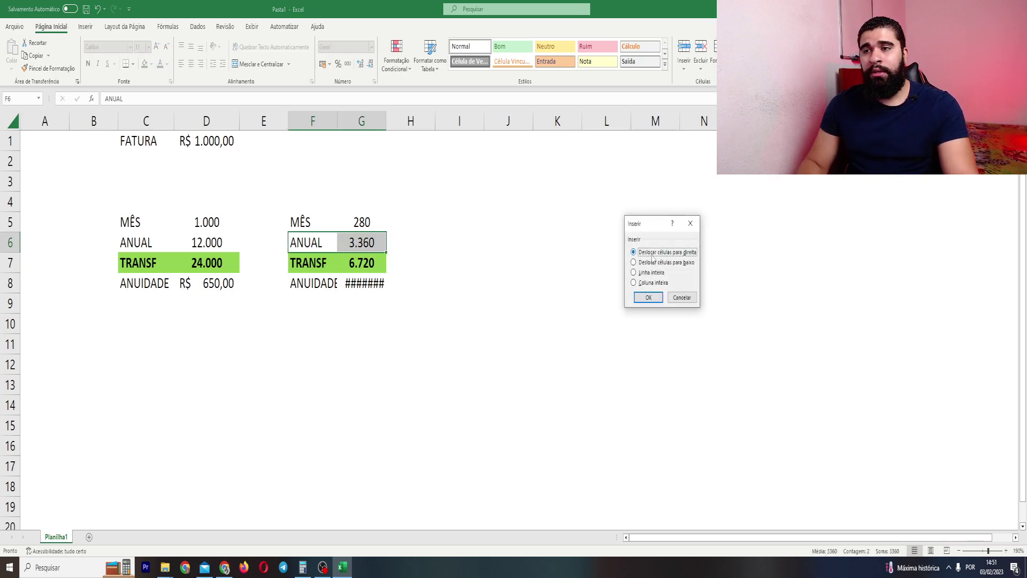
click(657, 263)
click(648, 297)
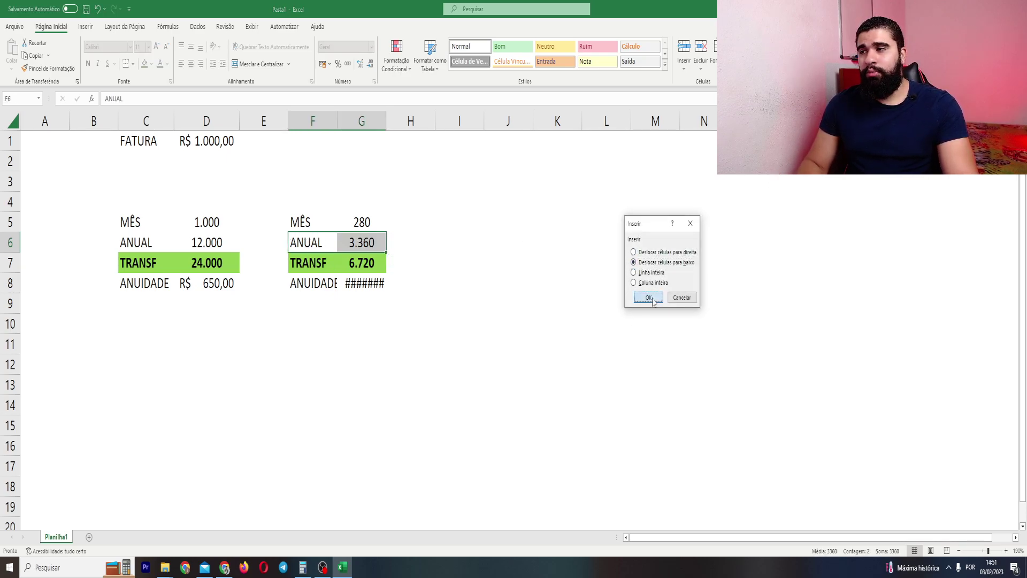
Fill the blank row below the second table's MÊS with the label BÔNUS and the value 600.
click(312, 242)
text(BÔN)
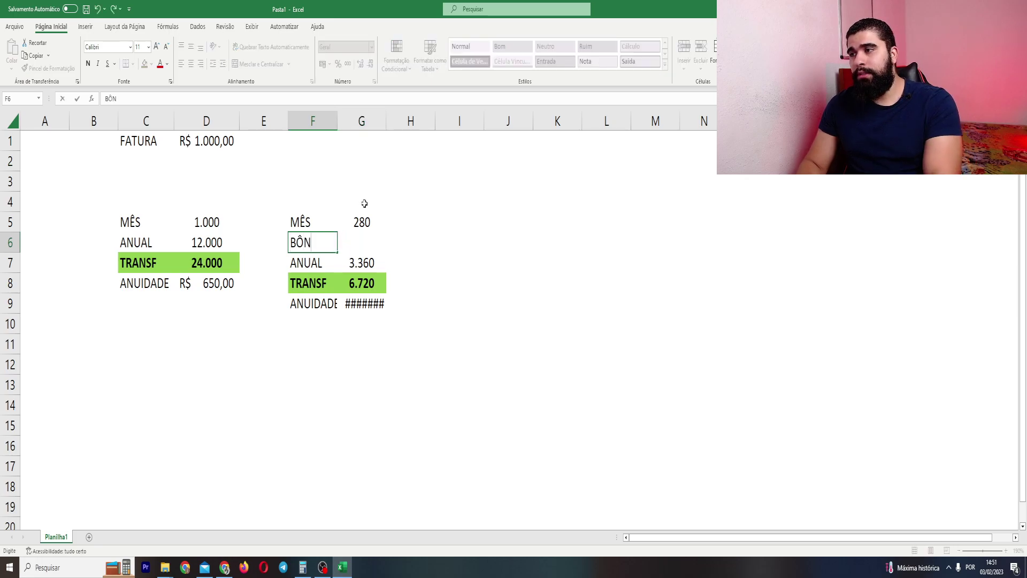
text(US)
key(Tab)
text(600)
key(Tab)
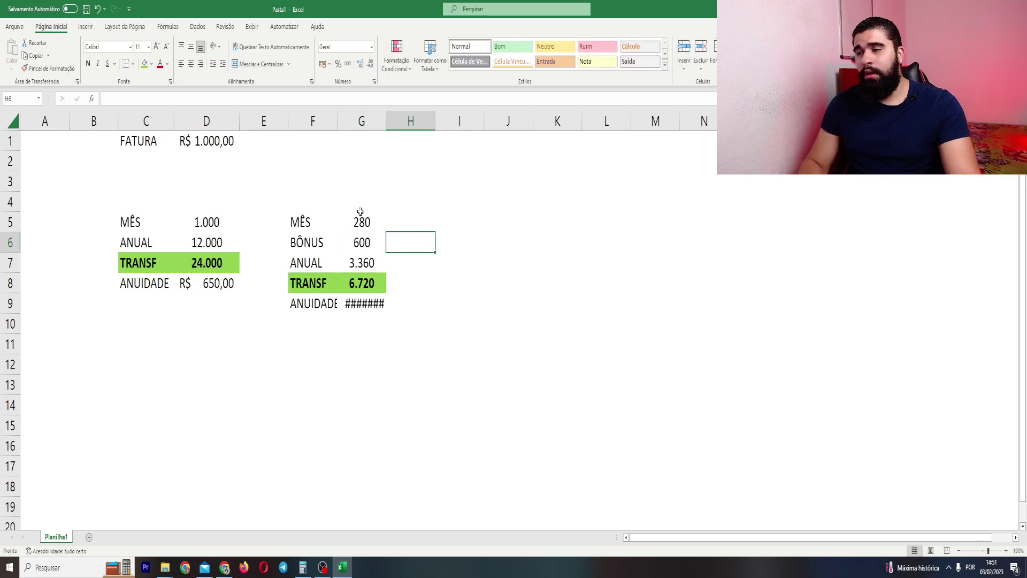
Set the second table's ANUAL formula in G7 to =(G5*12)+(G6*12) and autofit column G.
click(368, 263)
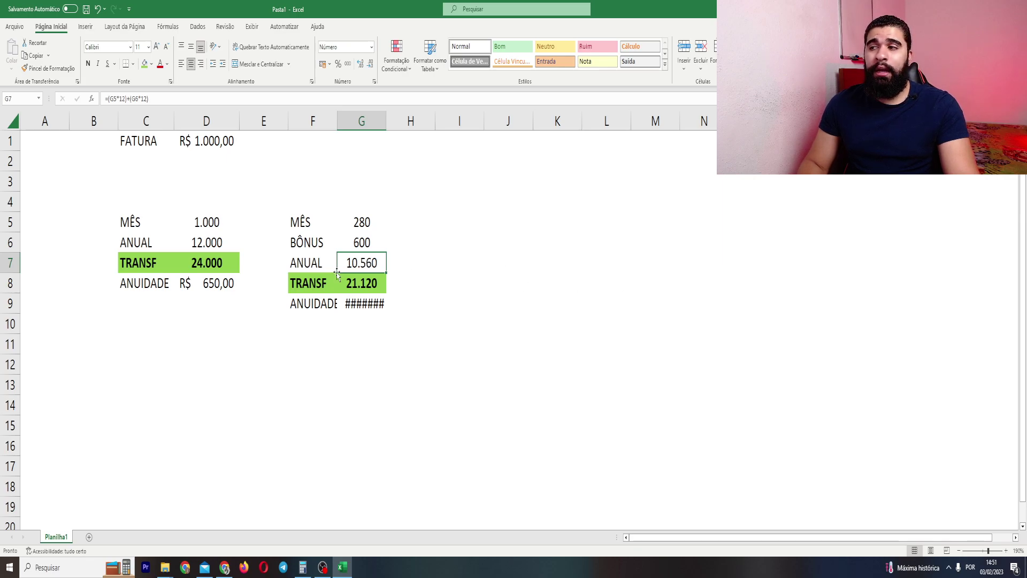
click(362, 242)
drag(361, 222, 362, 242)
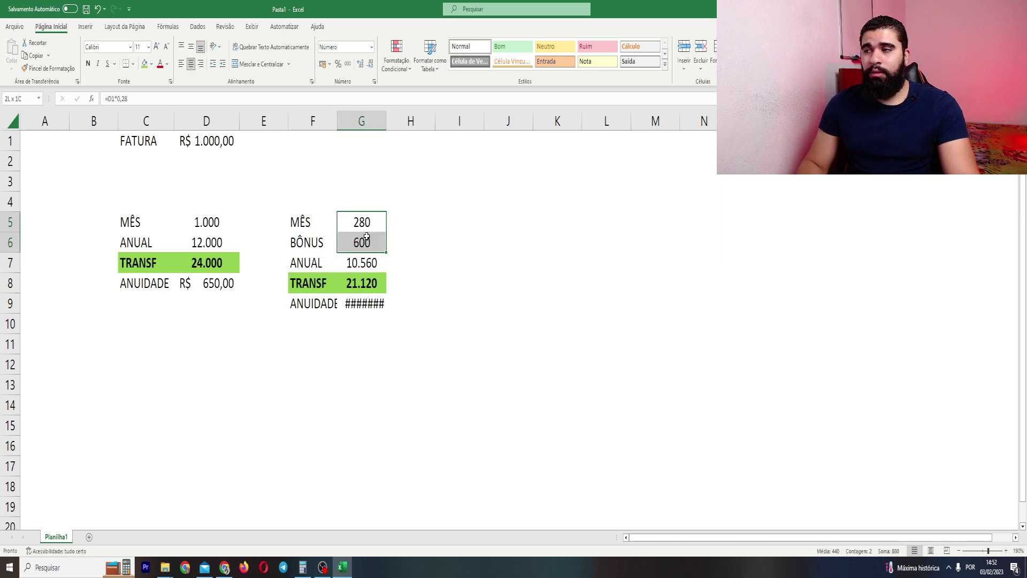
click(382, 261)
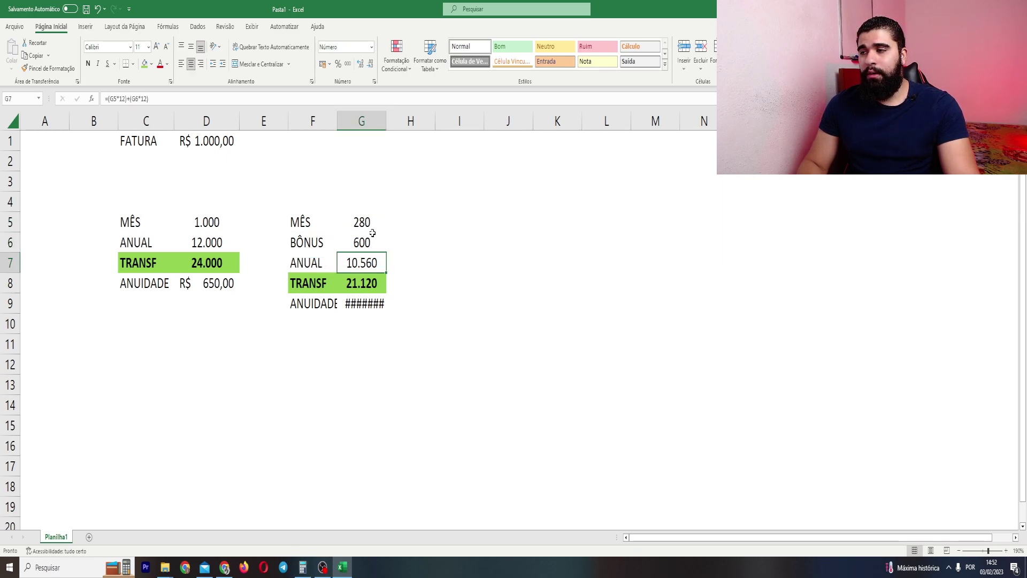
double_click(388, 126)
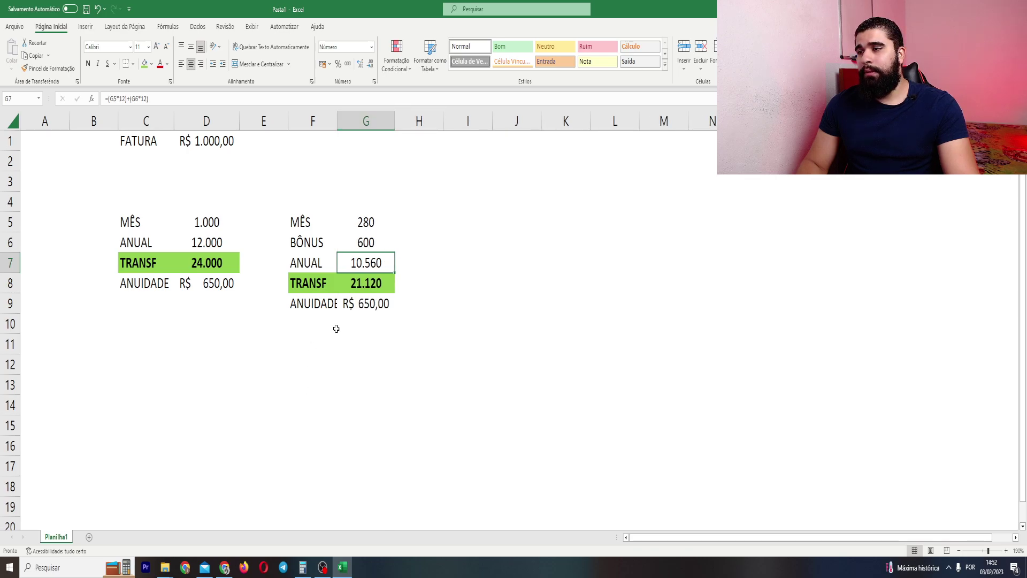
Switch to the calculator, work out 880 × 12 to check the second table's annual total, and return to Excel.
click(333, 267)
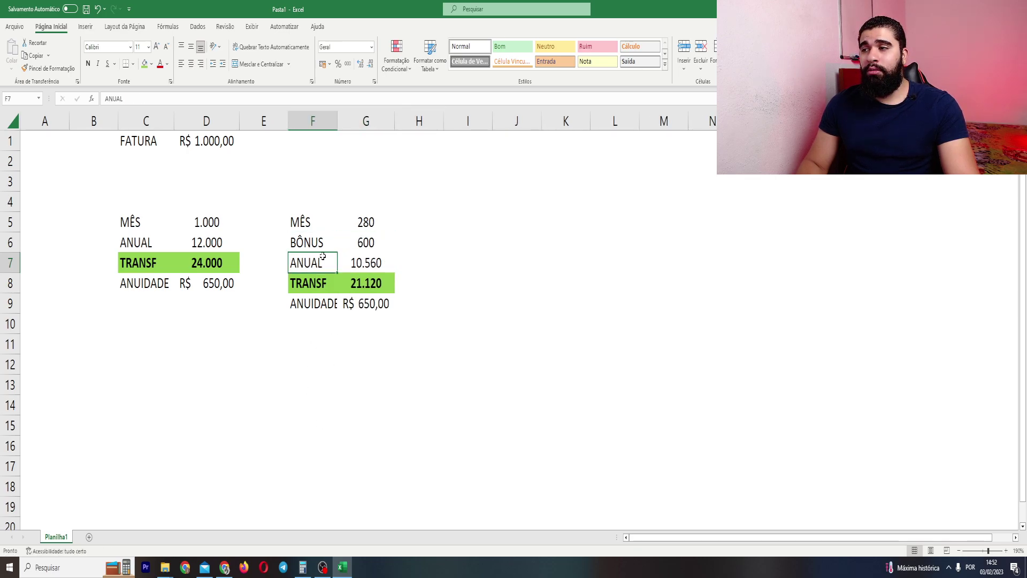
click(362, 243)
click(372, 222)
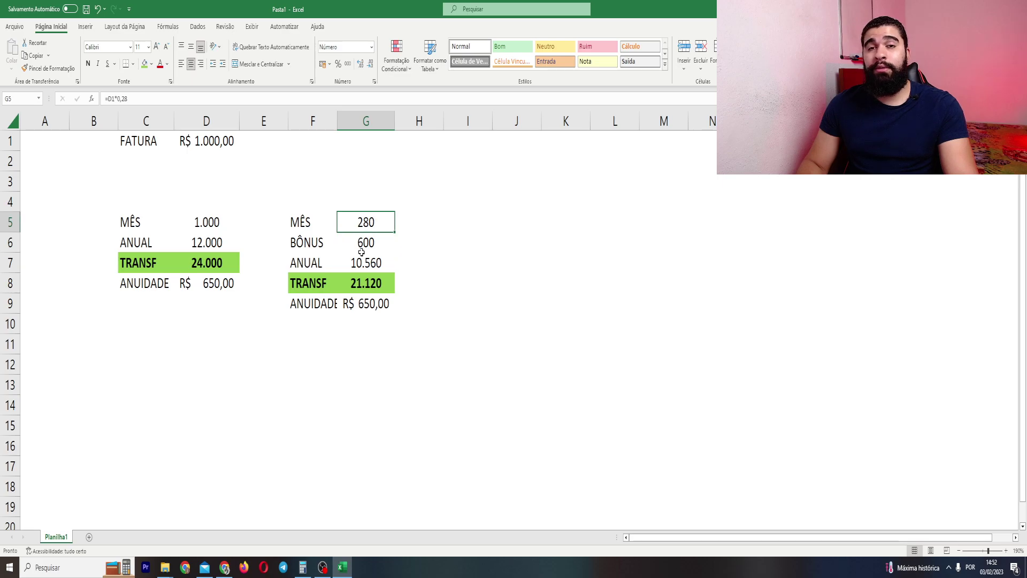
click(302, 567)
click(652, 298)
click(623, 349)
click(623, 350)
click(686, 322)
click(623, 323)
click(624, 270)
click(623, 350)
click(684, 273)
click(588, 323)
click(624, 323)
click(686, 349)
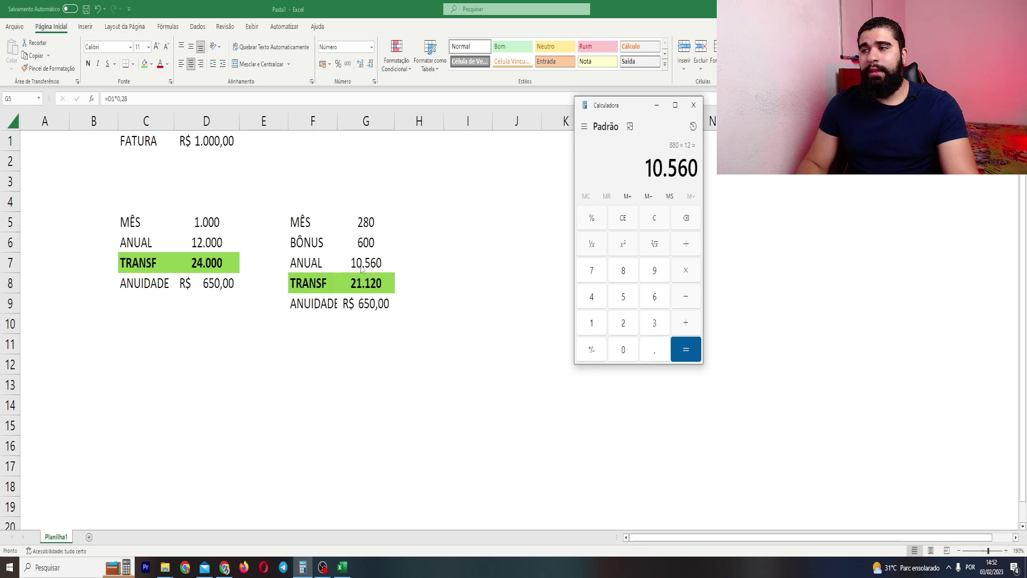
click(649, 220)
key(alt+Tab)
Autofit column F and set the second table's ANUIDADE value in G9 to 240.
drag(300, 287, 360, 286)
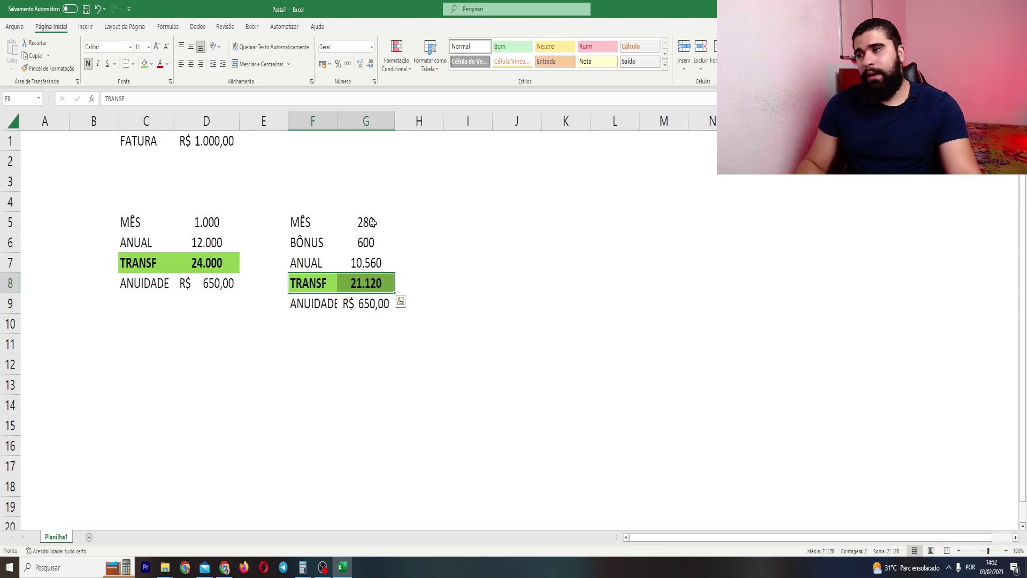
click(340, 119)
double_click(340, 118)
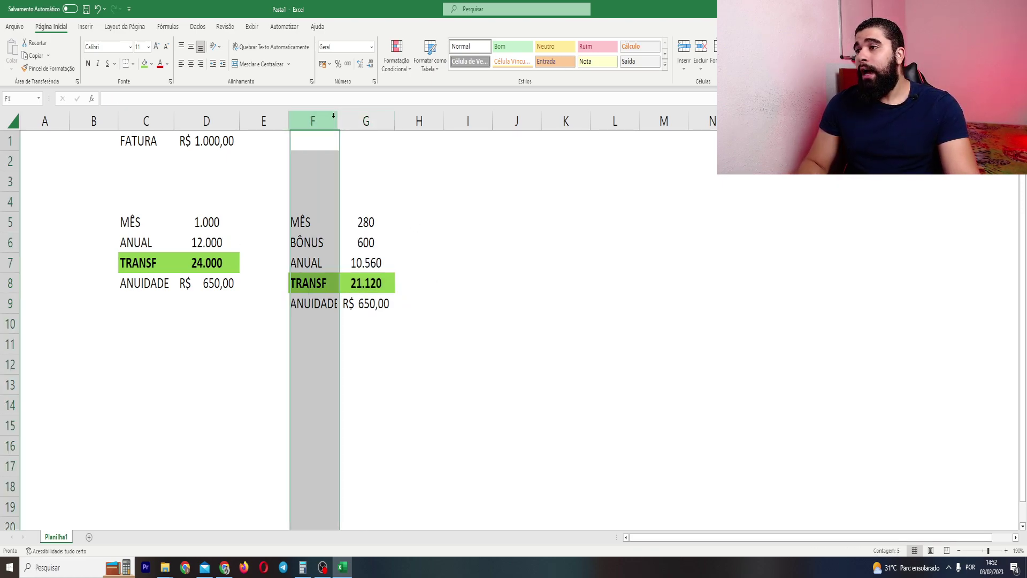
click(358, 299)
text(240)
key(Return)
click(365, 287)
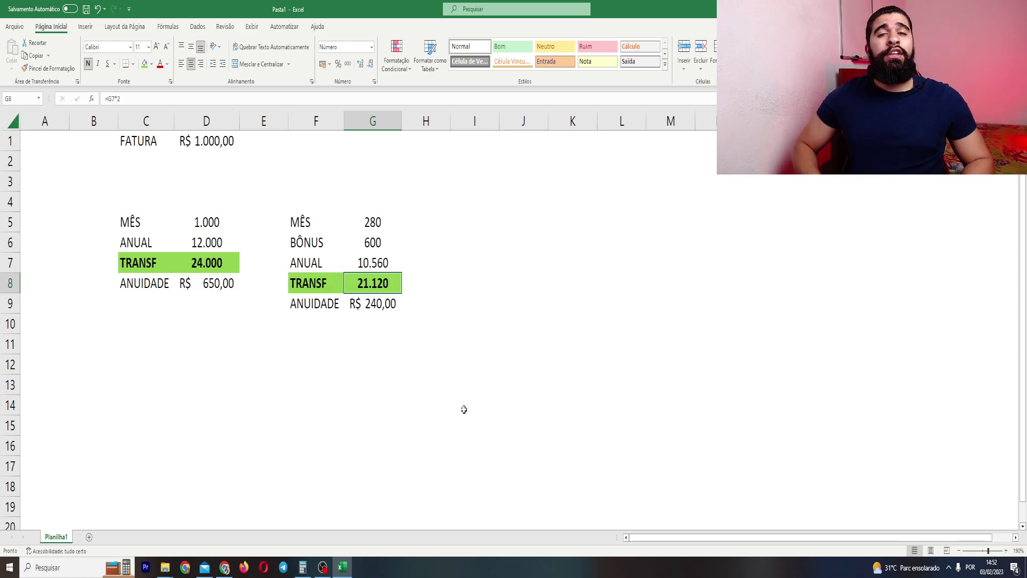
Change the first table's TRANSF formula in D7 to =(D6*0,88)*2.
click(212, 259)
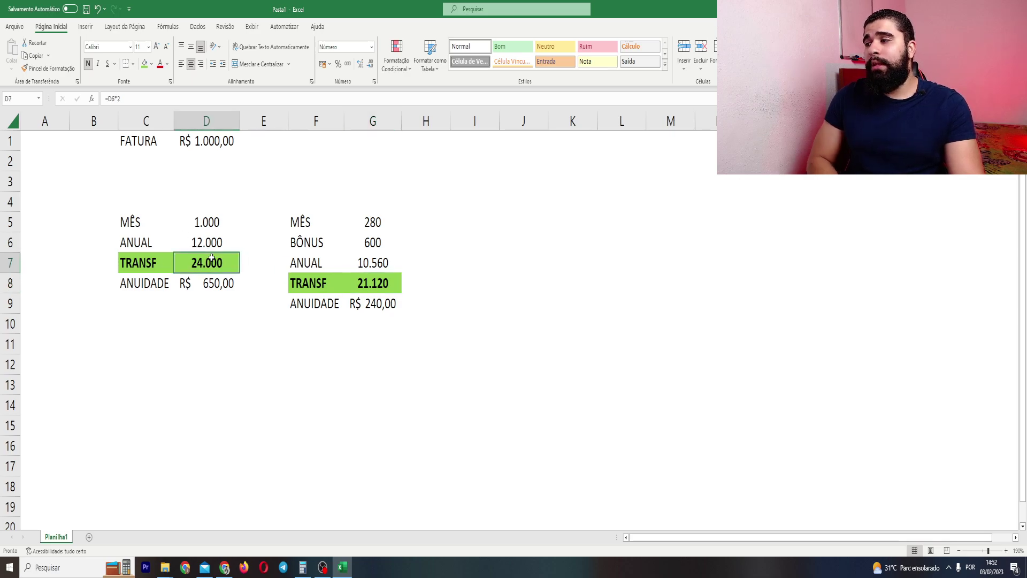
key(F2)
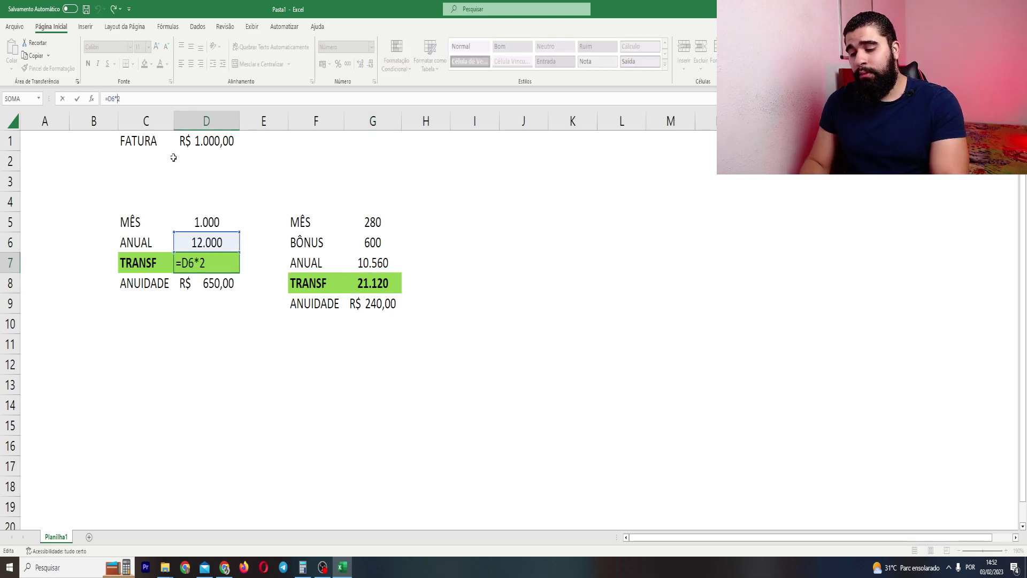
text((D6*)
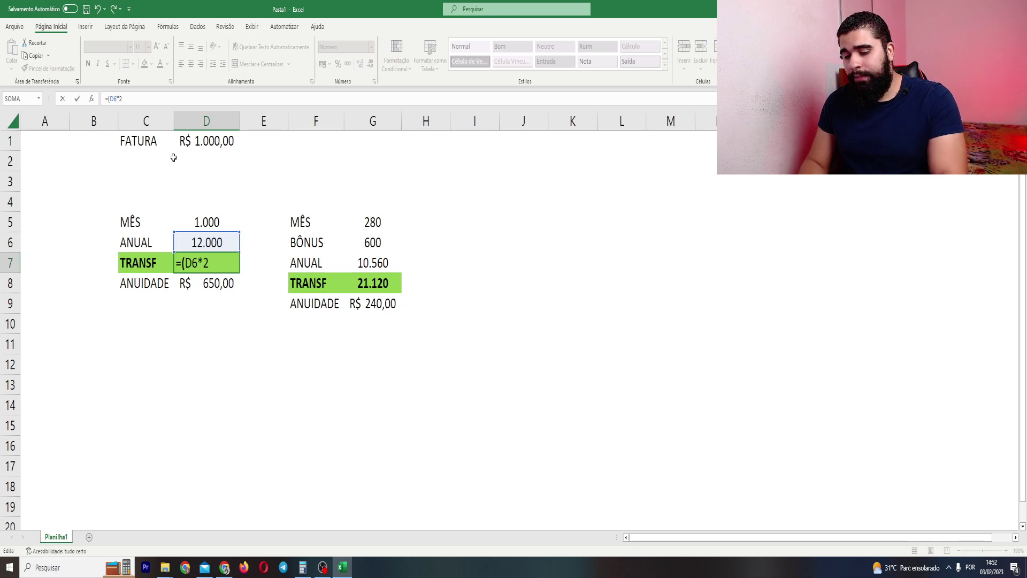
text(0,88)*)
key(Return)
key(Up)
click(144, 100)
click(372, 364)
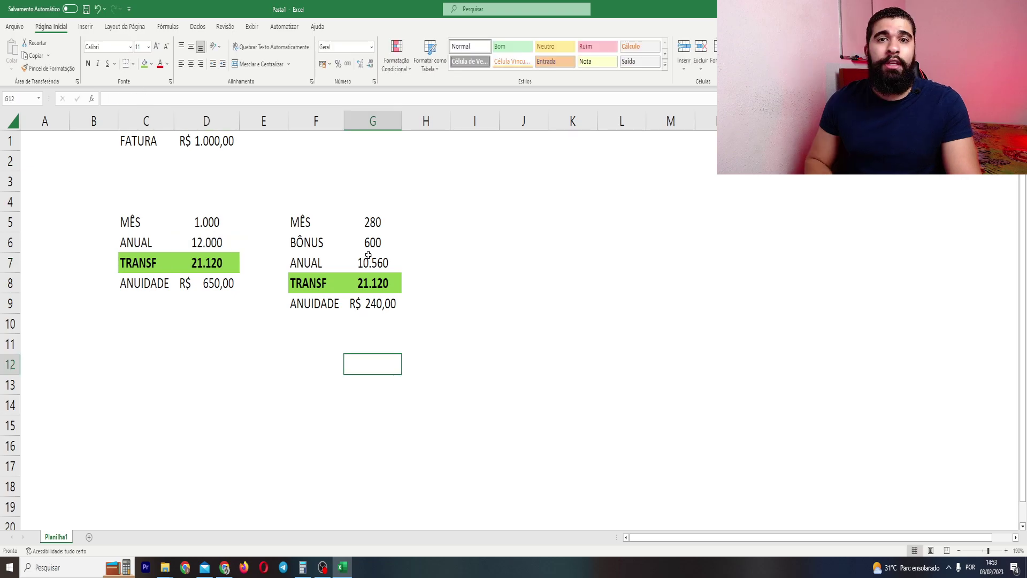
drag(130, 267, 227, 268)
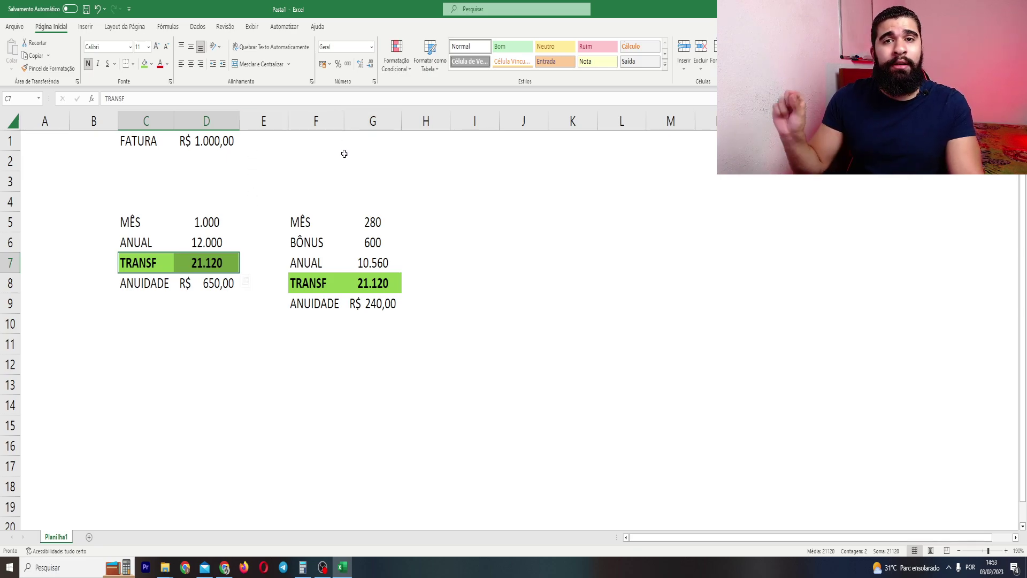
click(147, 279)
click(155, 150)
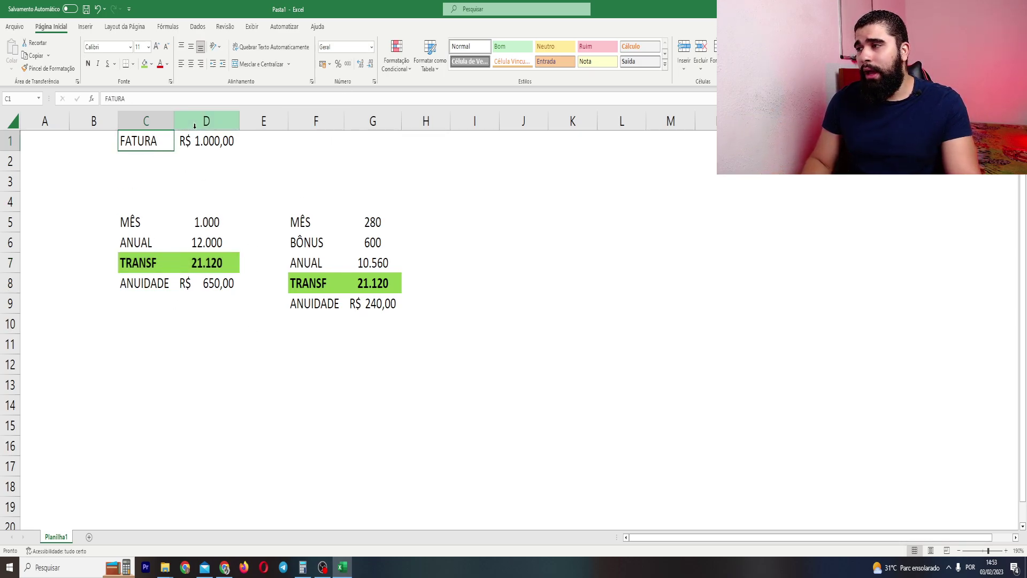
drag(295, 269, 438, 292)
click(369, 225)
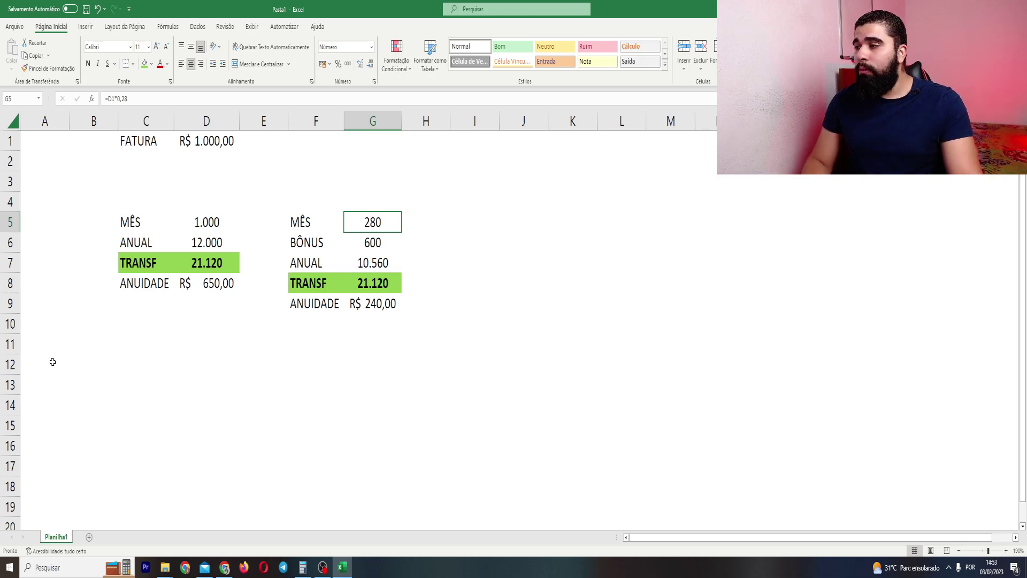
drag(123, 291, 369, 302)
click(278, 326)
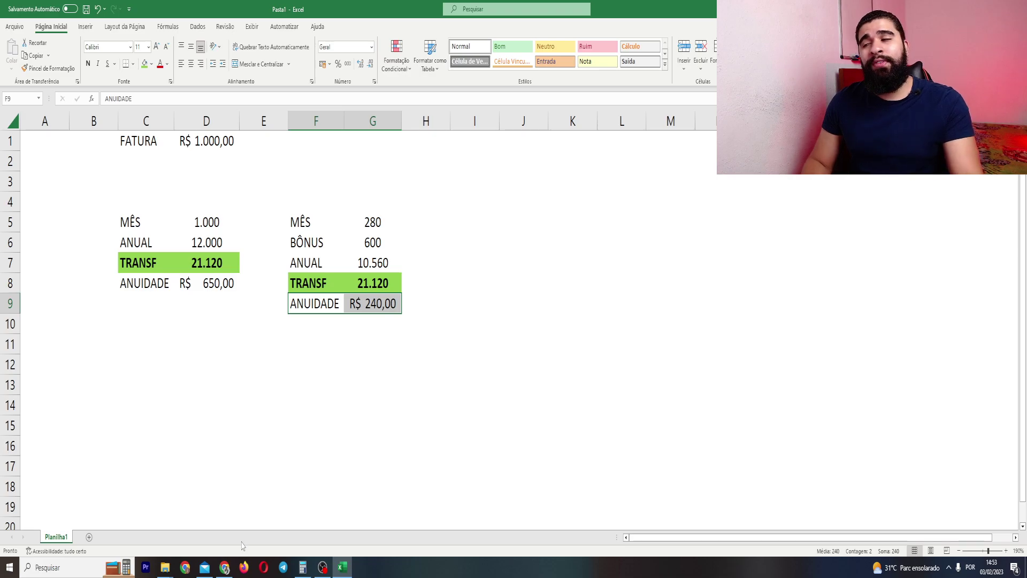
click(587, 388)
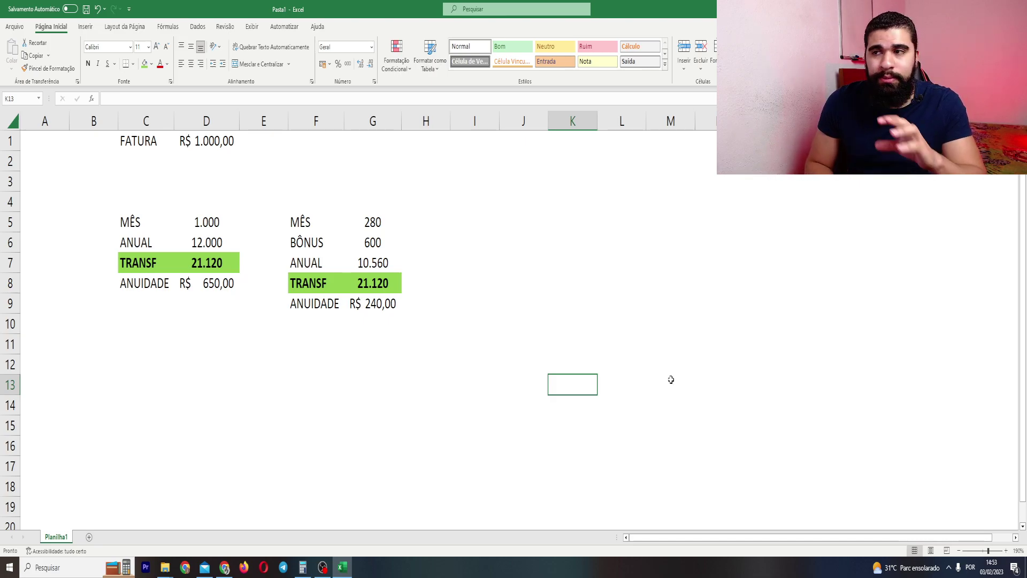
Set the FATURA value in D1 to 2000.
click(236, 142)
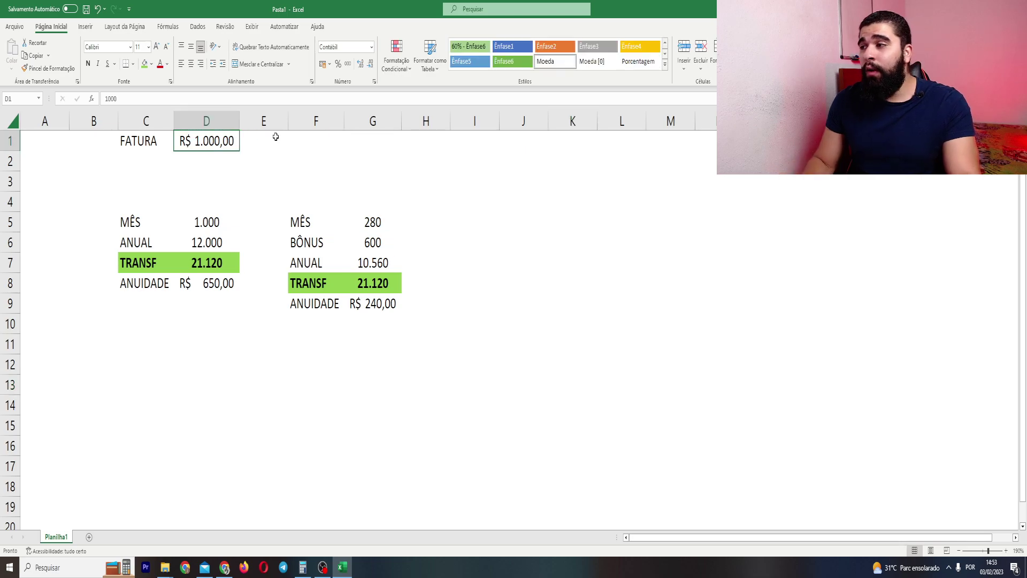
text(2000)
key(Return)
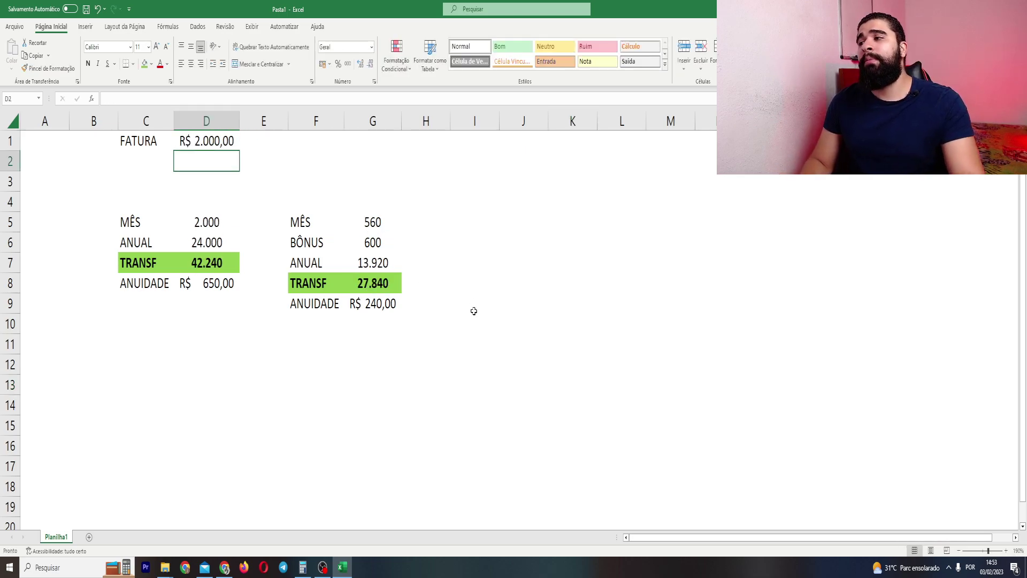
Move the FATURA label and value down to C2:D2, make them bold and add an outside border.
drag(142, 140, 214, 159)
click(153, 160)
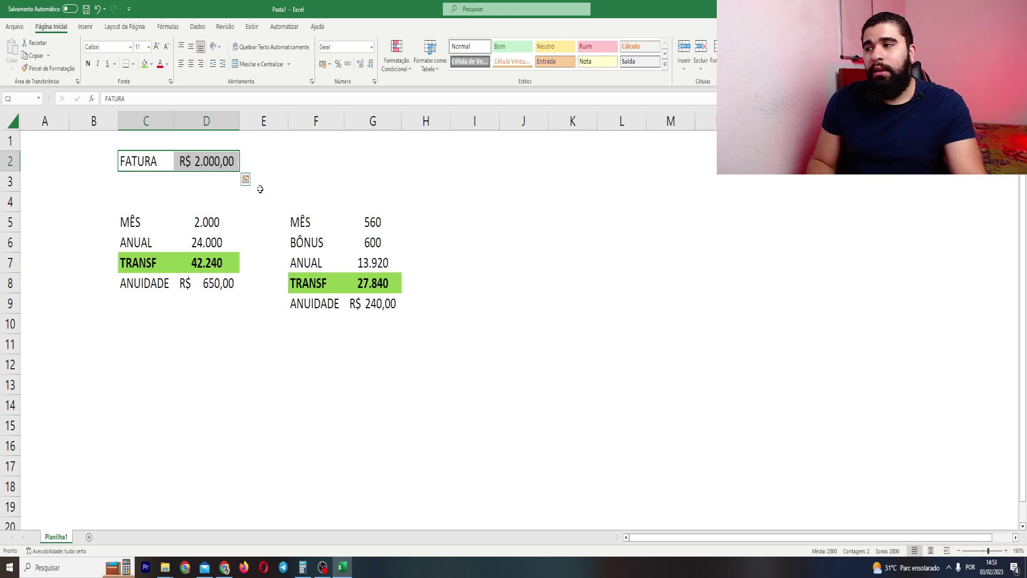
click(316, 214)
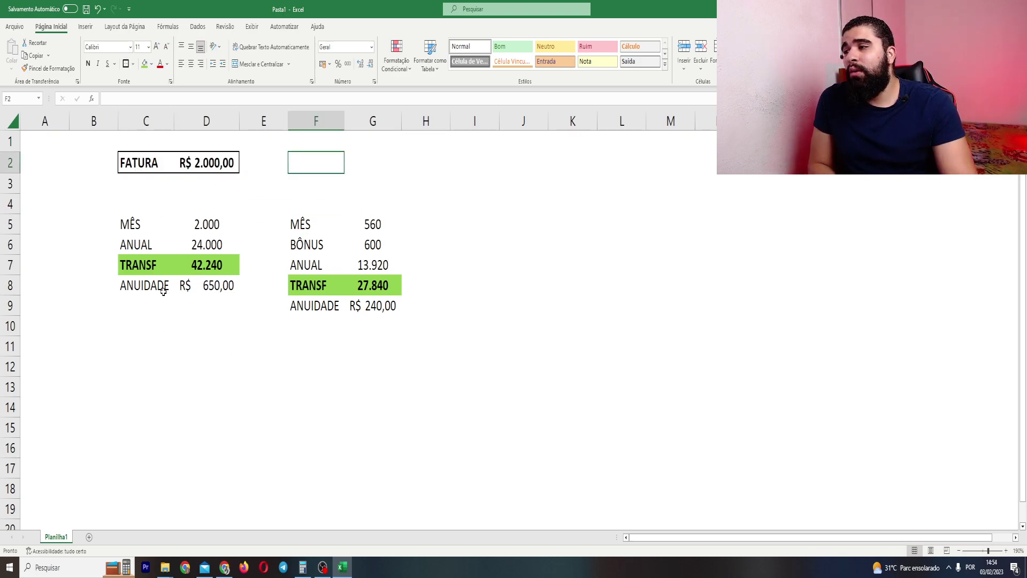
Compare the TRANSF and ANUIDADE values of the two tables.
click(204, 264)
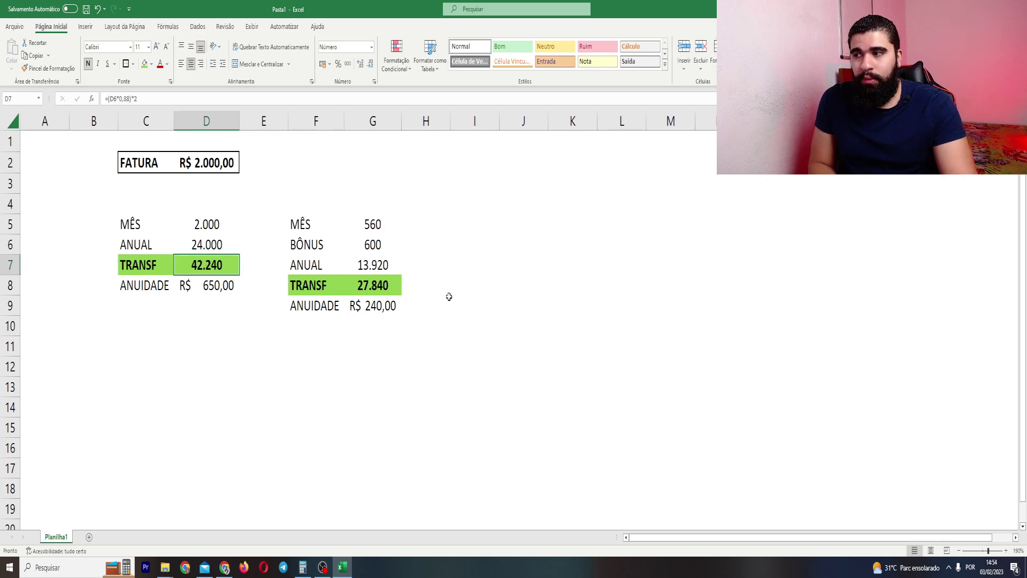
drag(309, 218, 379, 293)
click(377, 289)
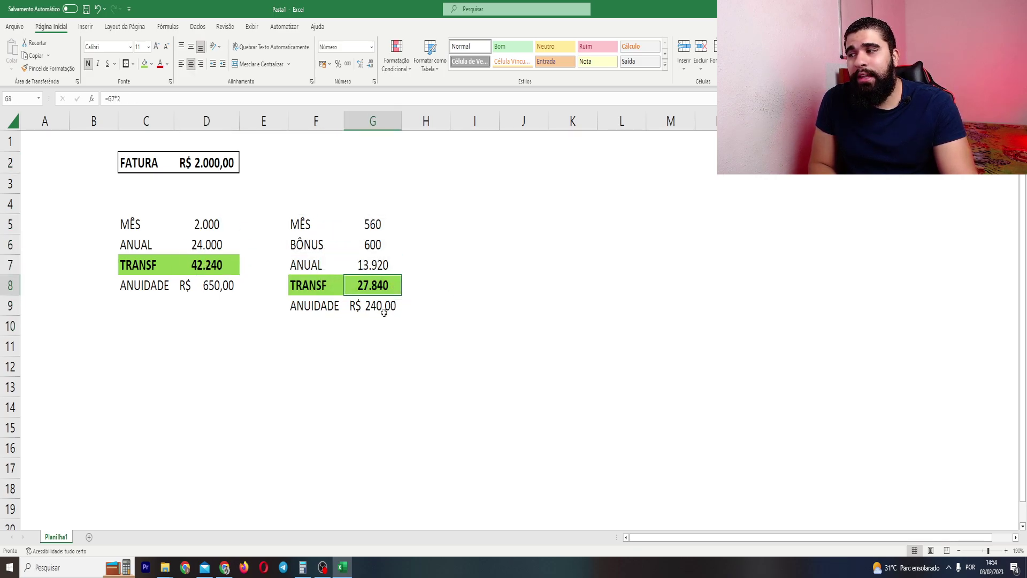
click(220, 292)
click(366, 311)
click(212, 287)
key(Down)
Enter the label VENDA in C10 and begin the formula in D10 with =(D7/1000).
click(137, 326)
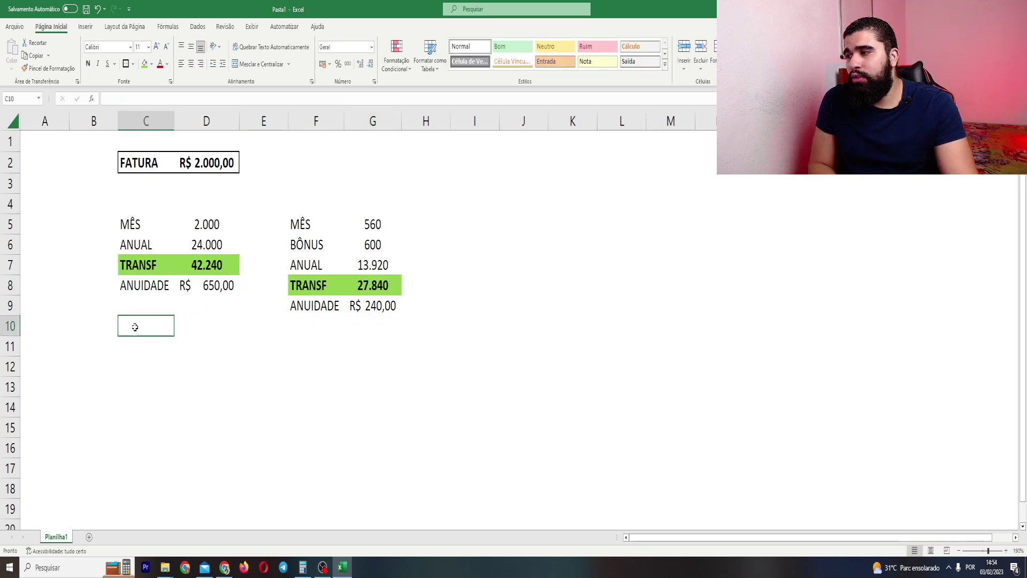
text(VENDA)
key(Tab)
text(=)
click(198, 263)
click(184, 330)
text(()
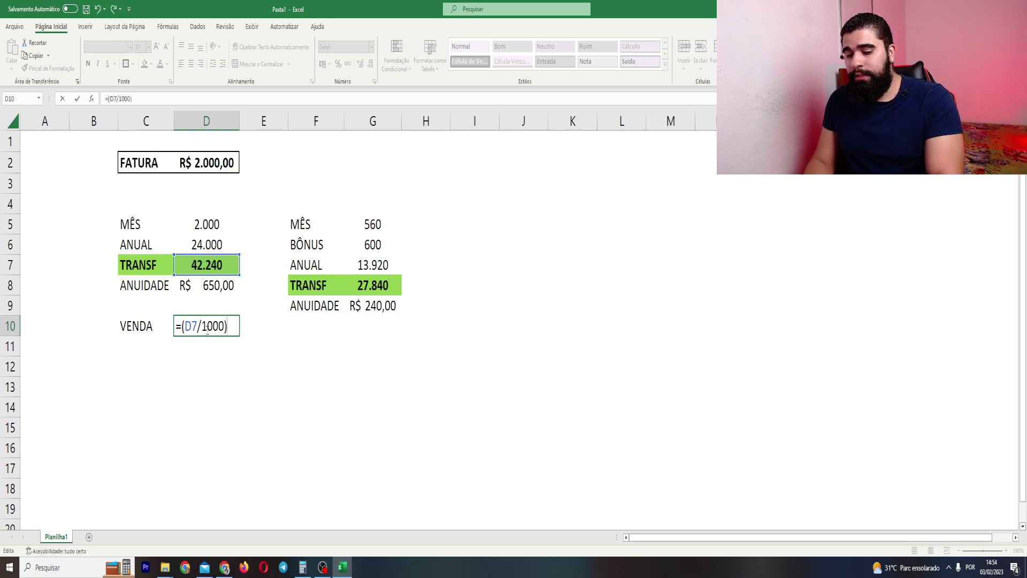
Complete the VENDA formula in D10 as =(D7/1000)*19-D8, multiplying by 19 and subtracting the annuity.
text(9)
drag(207, 329, 156, 328)
click(184, 326)
click(160, 345)
double_click(205, 327)
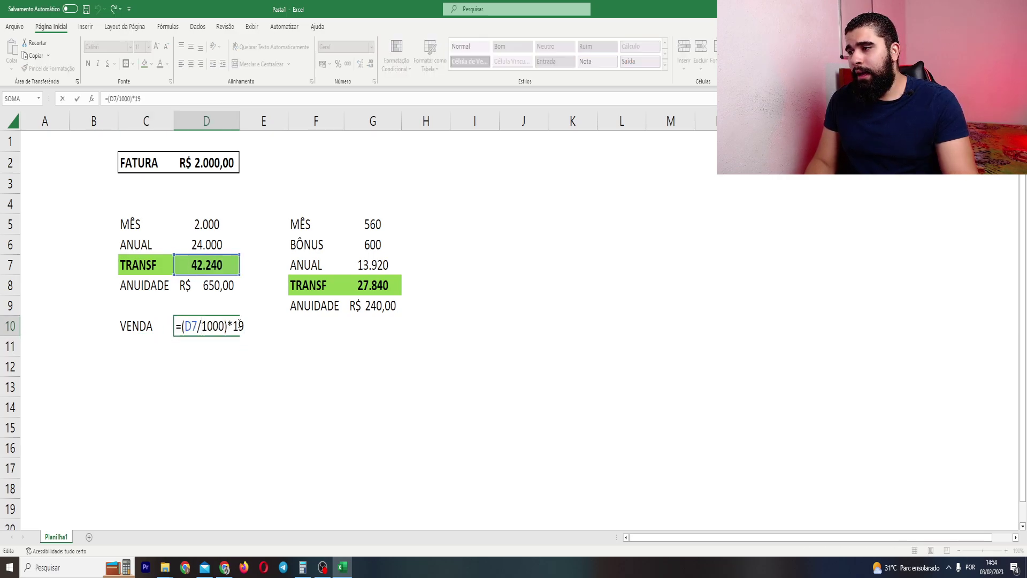
text(-)
click(207, 285)
key(Return)
Copy the VENDA label and formula to F11:G11 for the second table and move the first table's VENDA cells to C11:D11.
drag(144, 329, 215, 328)
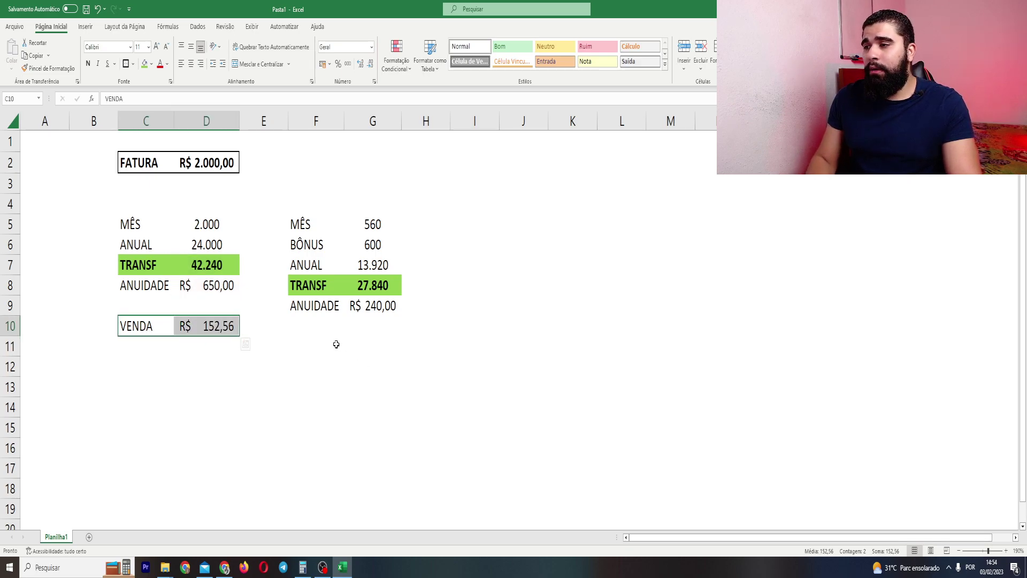
key(ctrl+c)
click(315, 344)
key(ctrl+v)
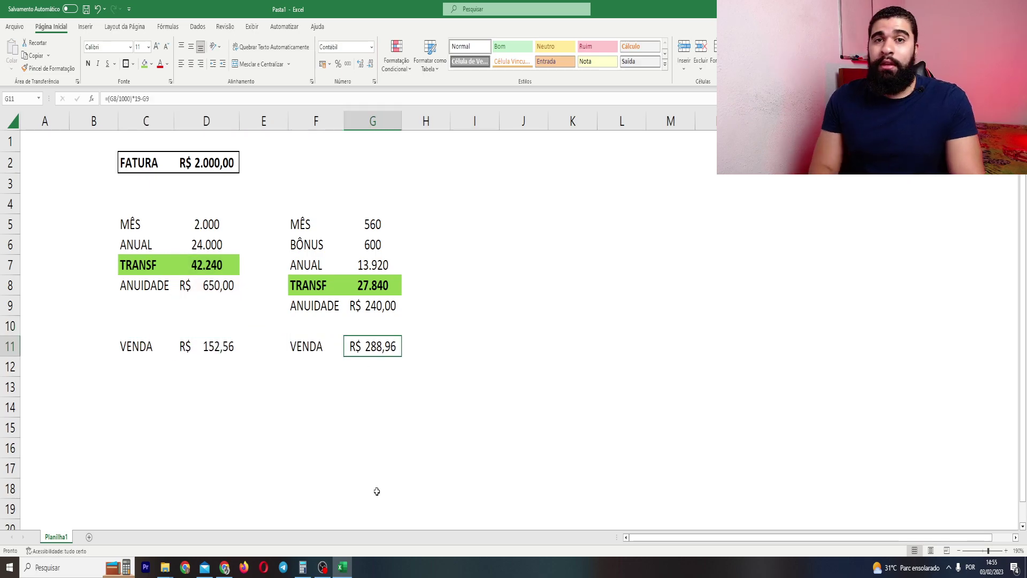
Review the FATURA, ANUIDADE and VENDA figures of both tables for the R$ 2.000 bill.
drag(328, 346, 394, 334)
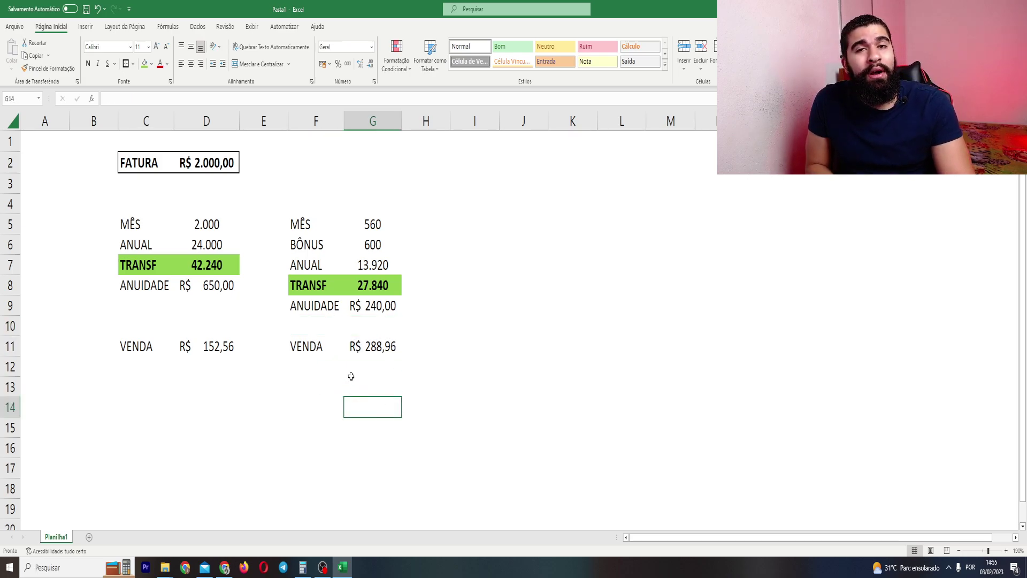
drag(153, 166, 207, 158)
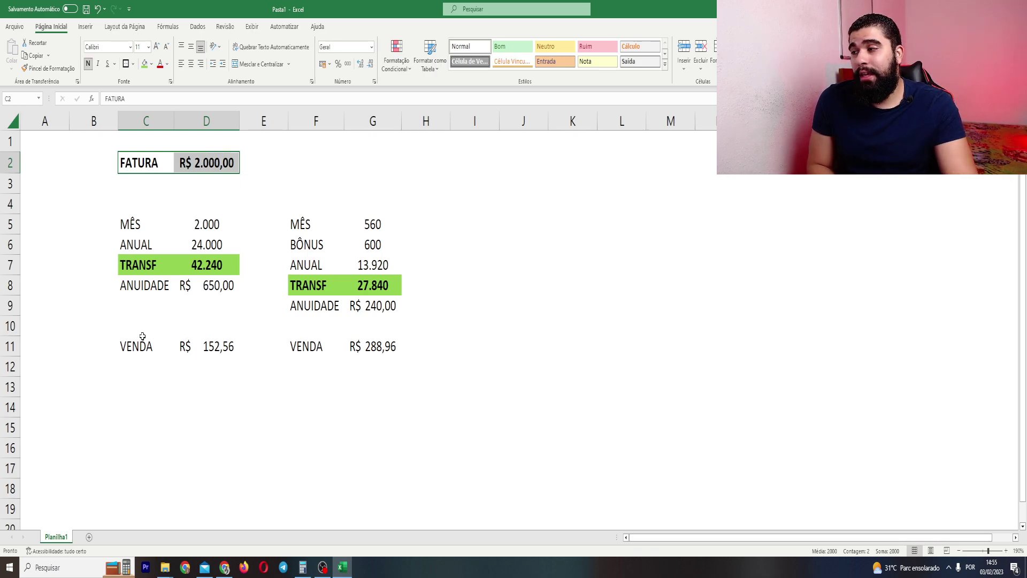
click(425, 285)
drag(321, 222, 456, 364)
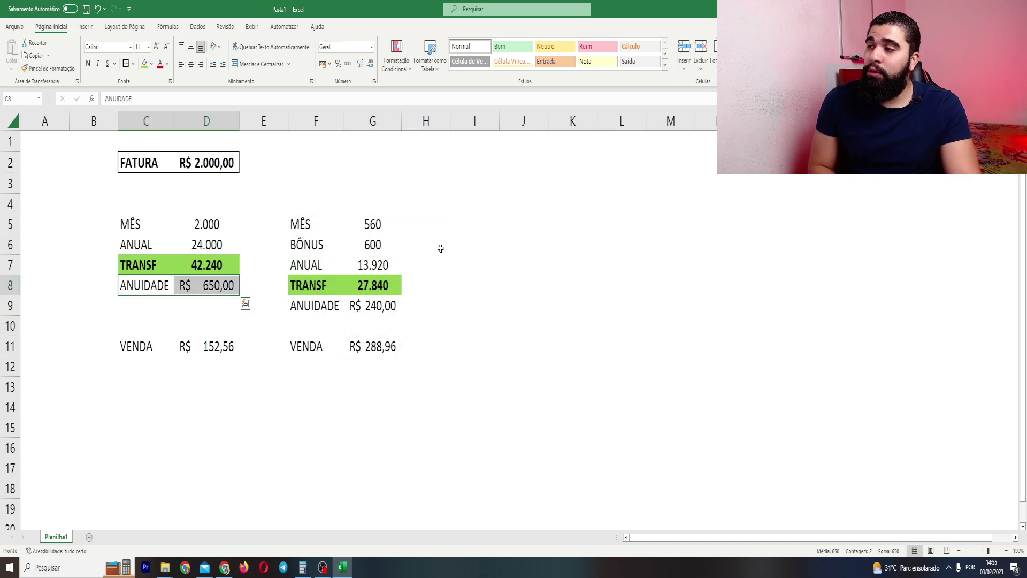
click(93, 346)
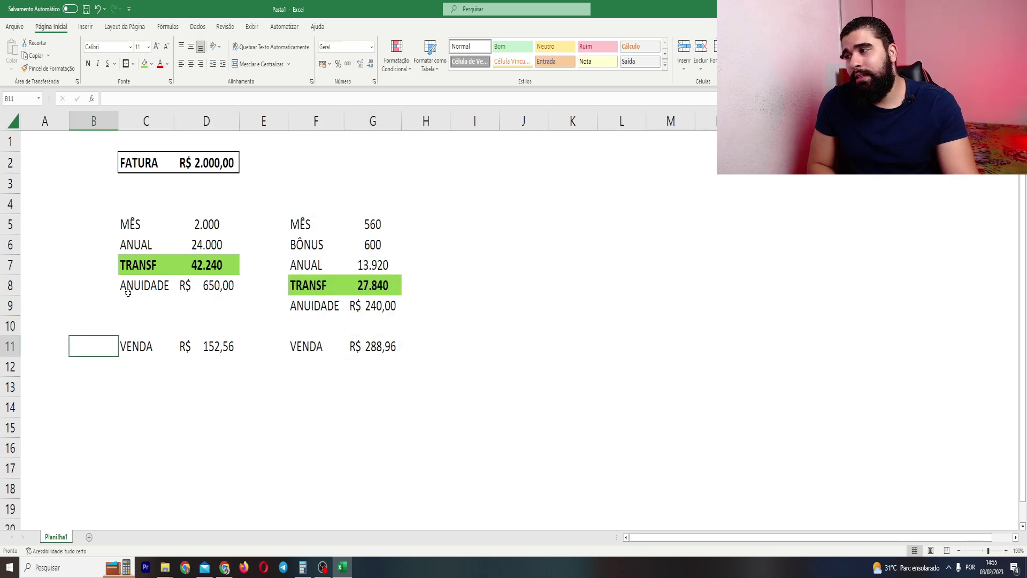
drag(128, 292, 180, 269)
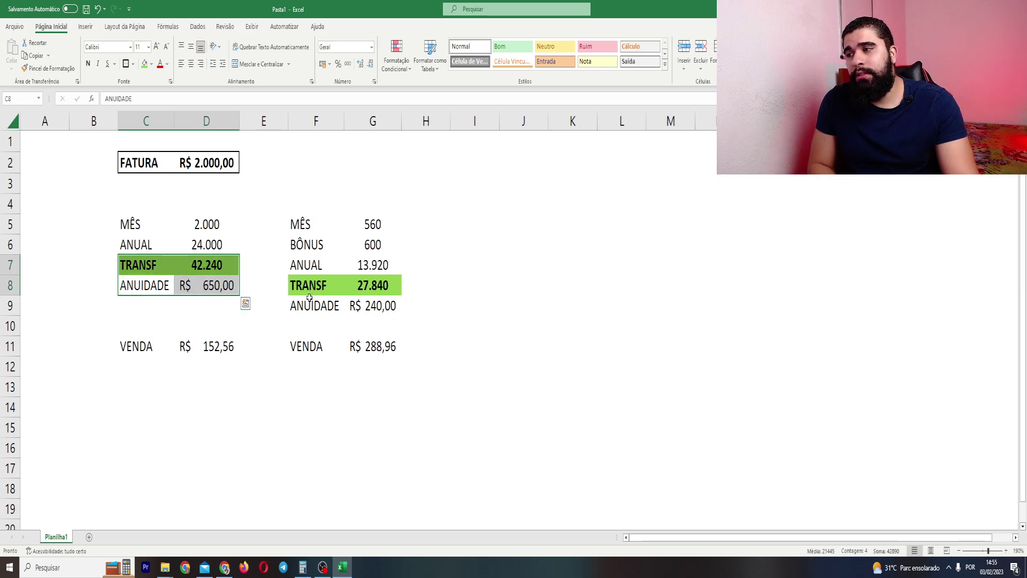
drag(310, 303, 374, 306)
click(374, 305)
click(475, 386)
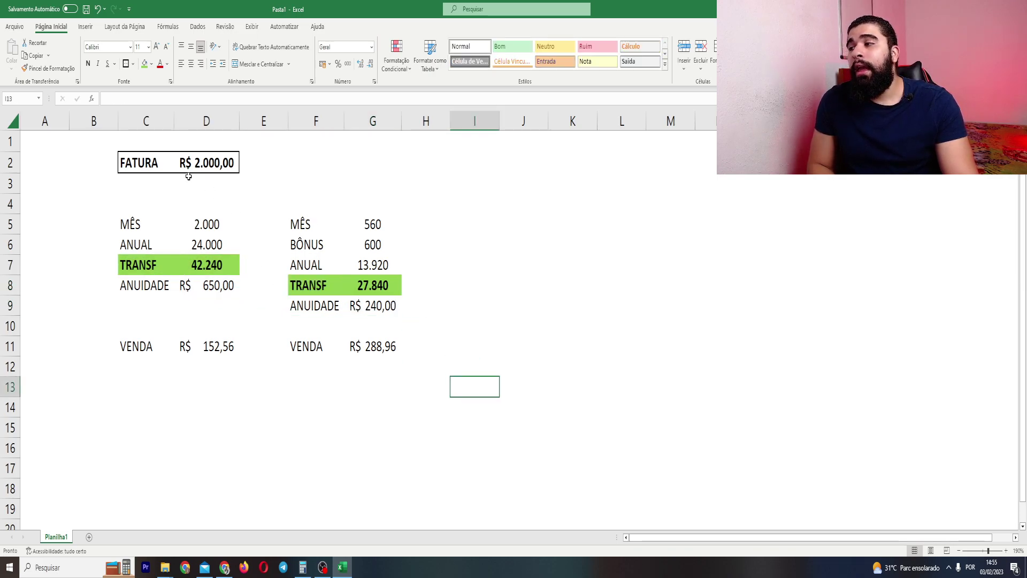
Set the FATURA value in D2 to 3000.
click(201, 161)
text(3000)
key(Return)
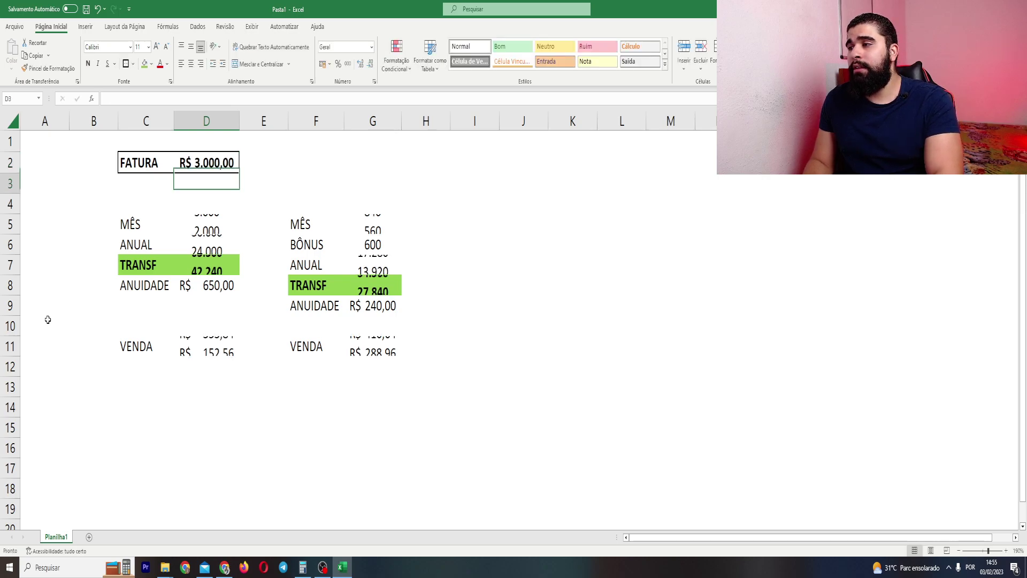
click(214, 379)
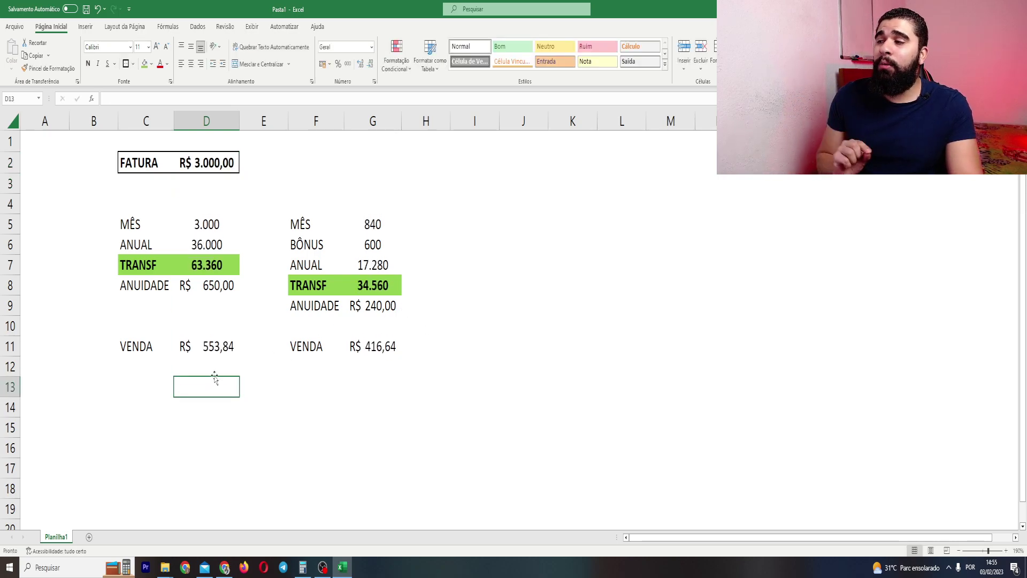
Compare the TRANSF, ANUIDADE and VENDA figures of both tables for the R$ 3.000 bill.
drag(127, 255, 185, 263)
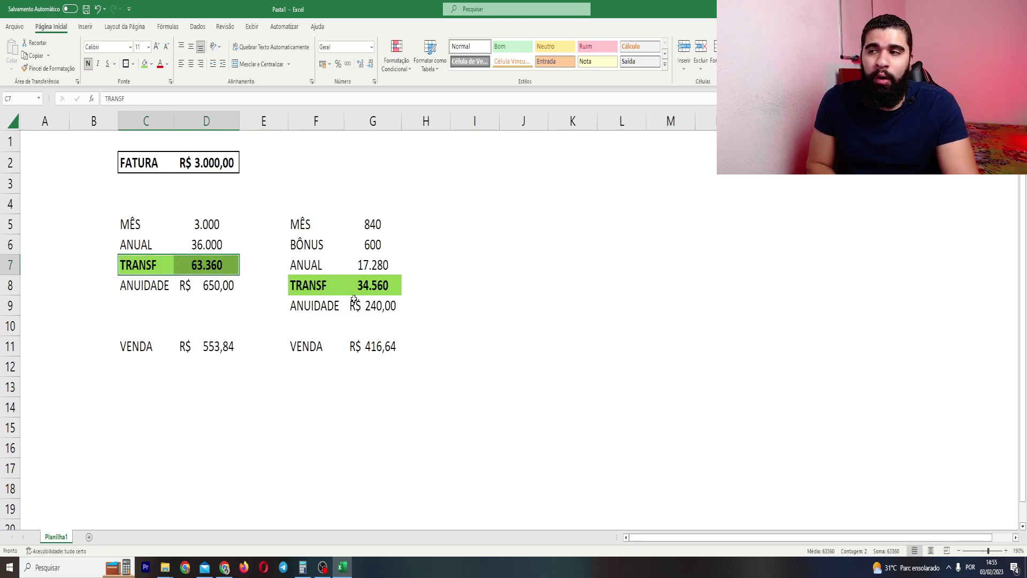
click(218, 286)
drag(122, 349, 214, 348)
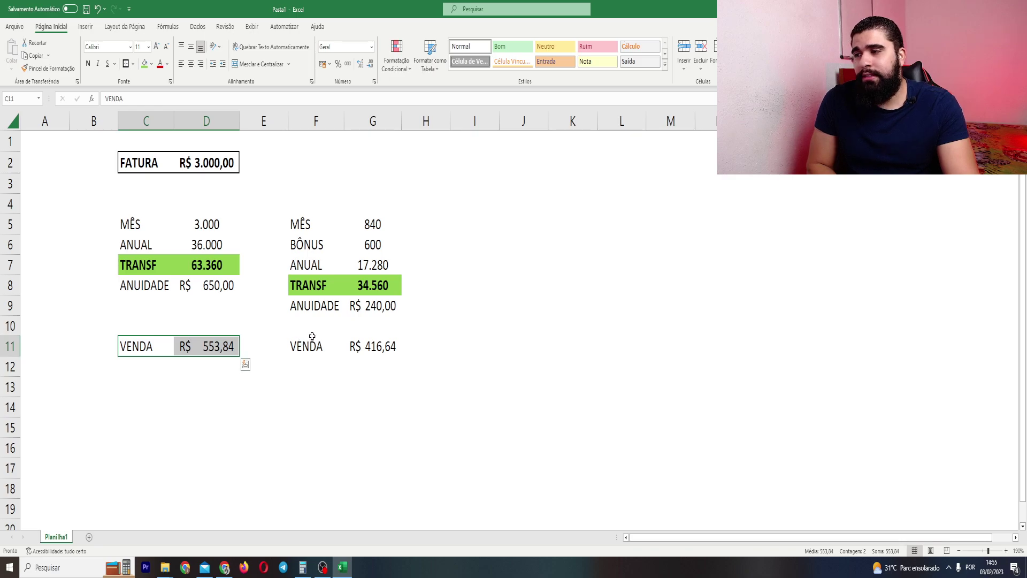
drag(312, 339, 313, 331)
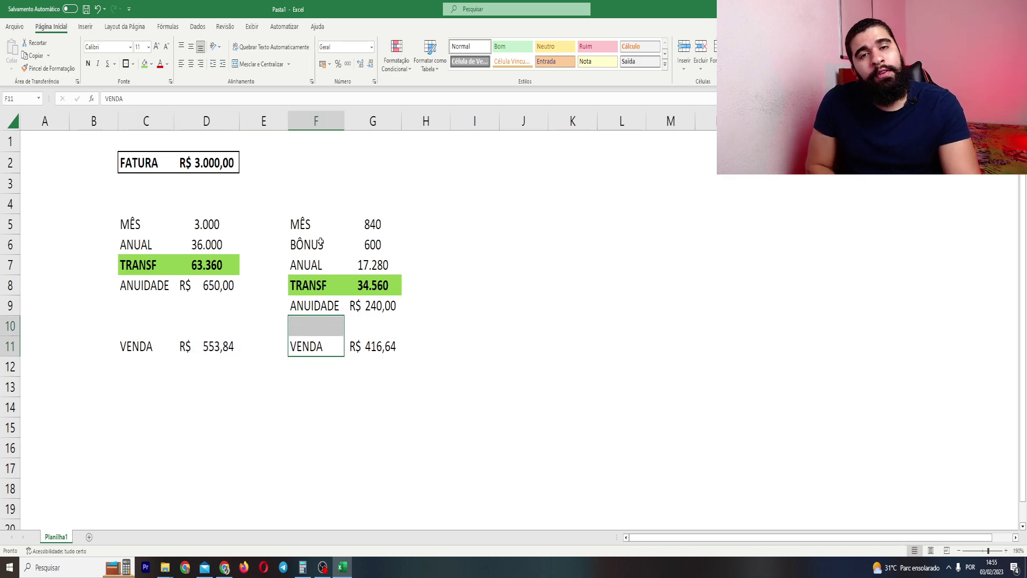
drag(124, 270, 189, 270)
click(272, 324)
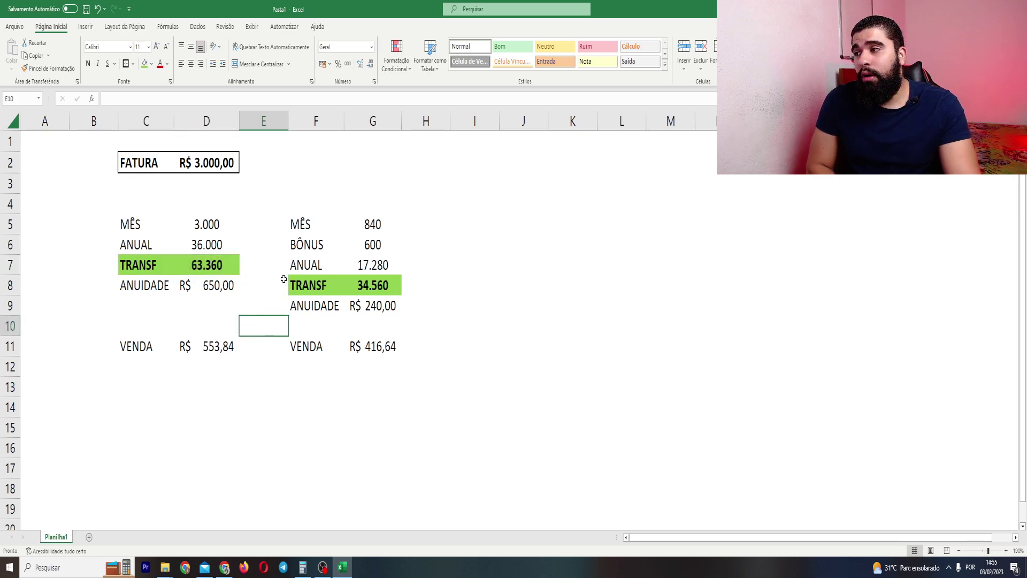
drag(300, 223, 390, 344)
drag(170, 346, 375, 348)
click(332, 346)
drag(128, 345, 230, 348)
Change the FATURA value in D2 to 4000.
click(224, 166)
text(4000)
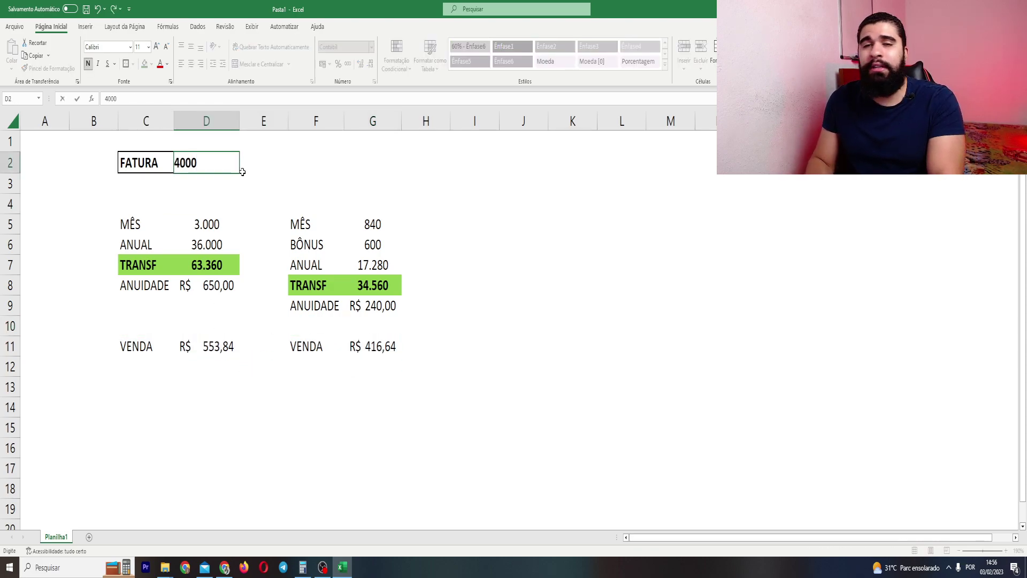
key(Return)
click(167, 370)
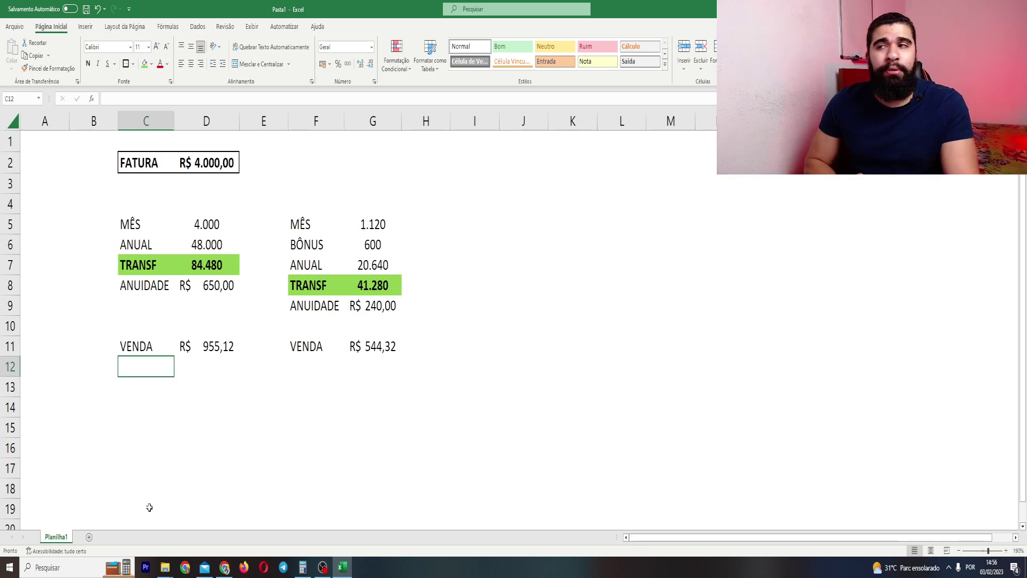
Switch to the browser to check the C6 Bank Átomos plan comparison table, and return to Excel.
click(211, 163)
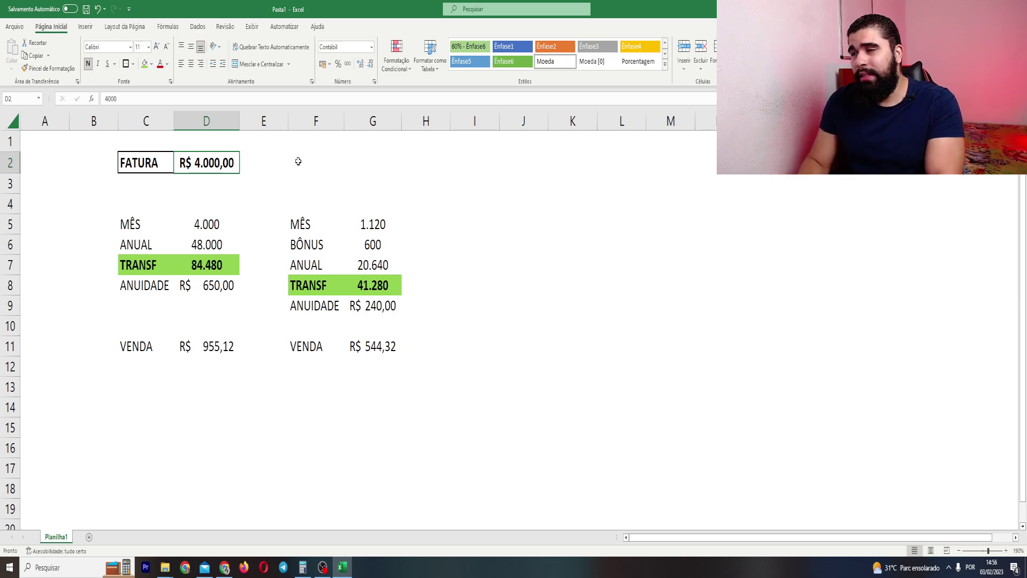
drag(314, 224, 373, 306)
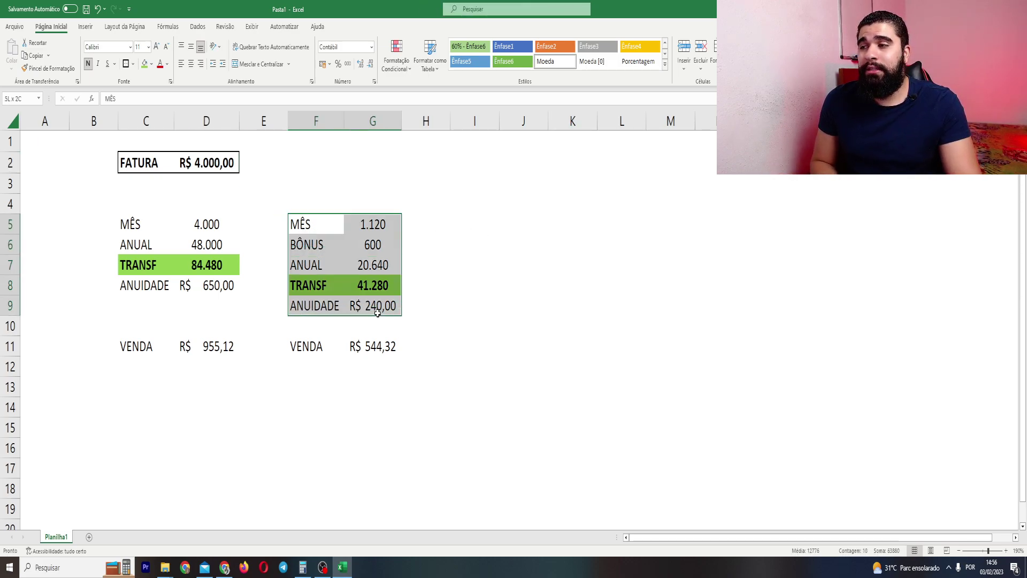
double_click(315, 203)
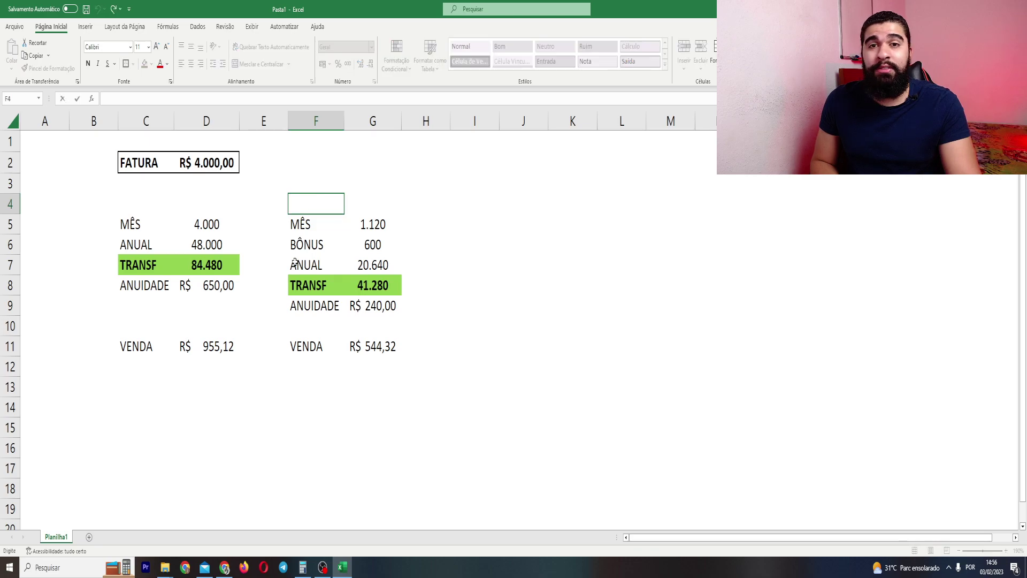
click(224, 567)
scroll(526, 274, up, 2)
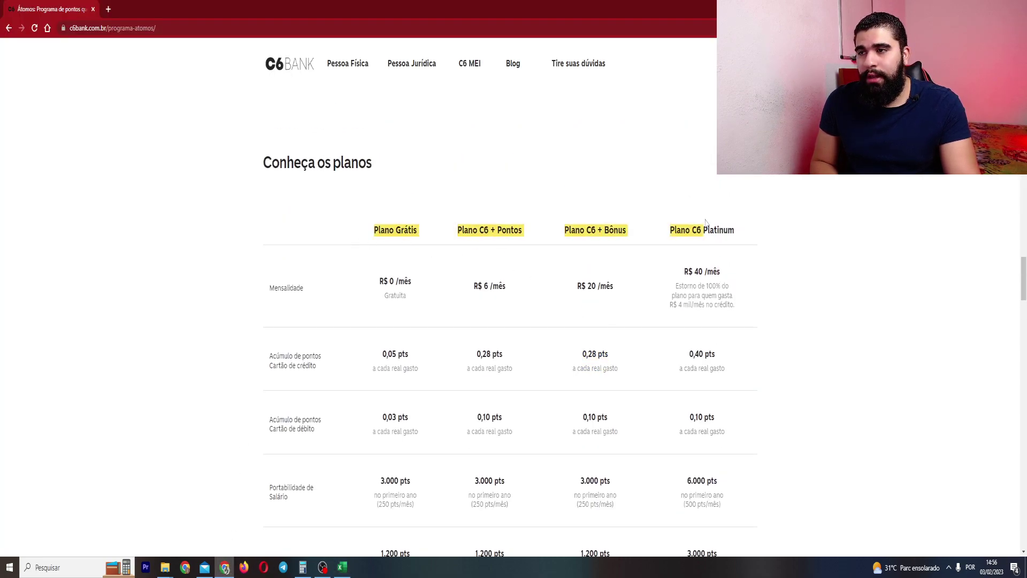
key(alt+Tab)
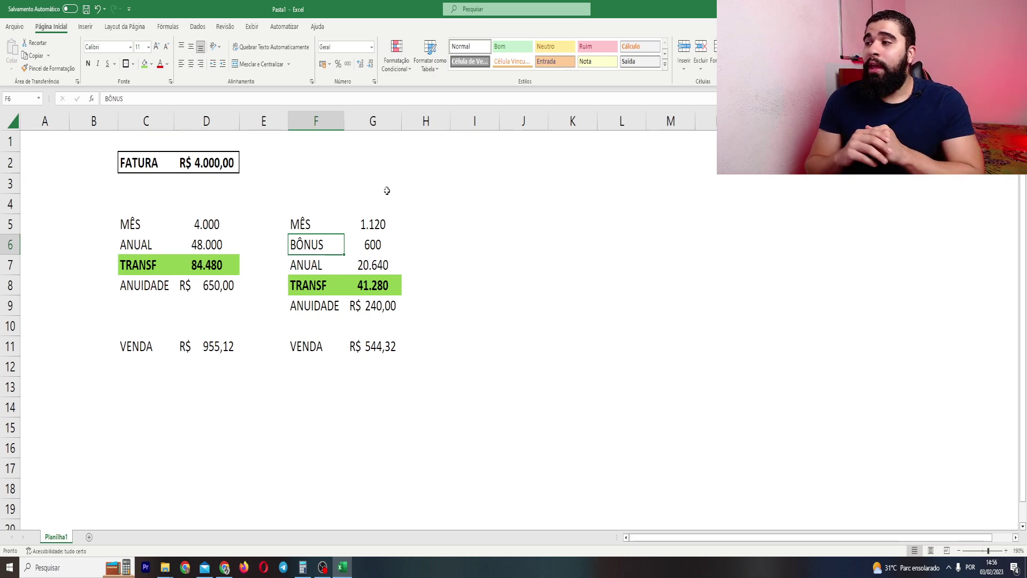
Set the FATURA value in D2 back to 3000.
click(200, 170)
text(3000)
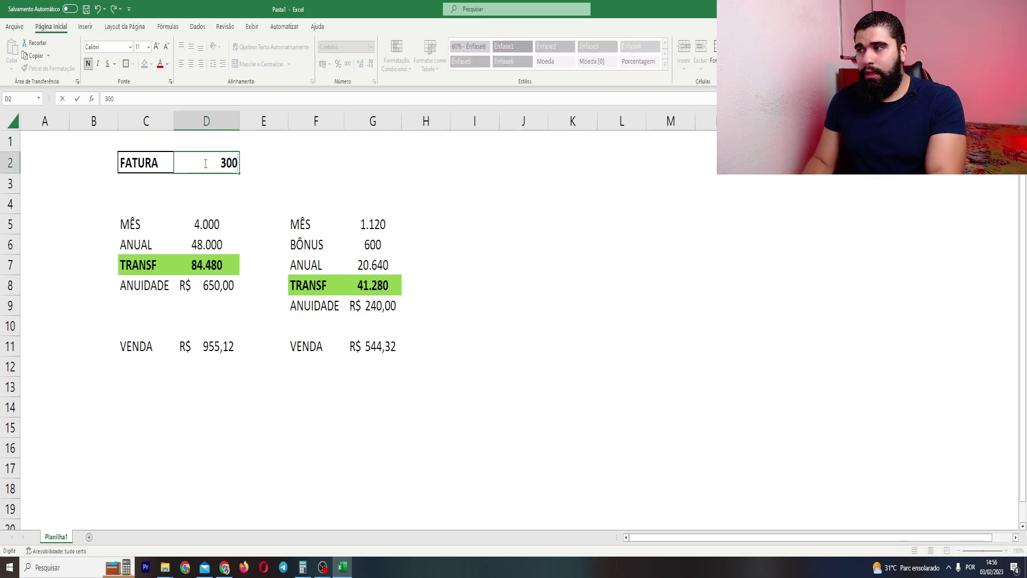
key(Return)
Review the points, annuity and VENDA figures of both tables with the bill restored to R$ 3.000.
drag(127, 160, 355, 339)
click(356, 339)
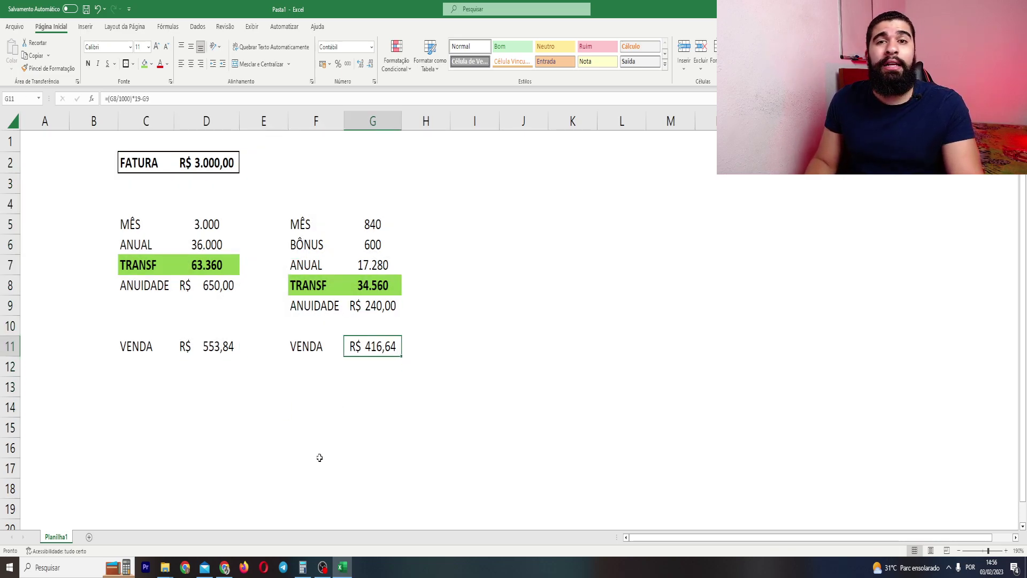
drag(139, 264, 214, 265)
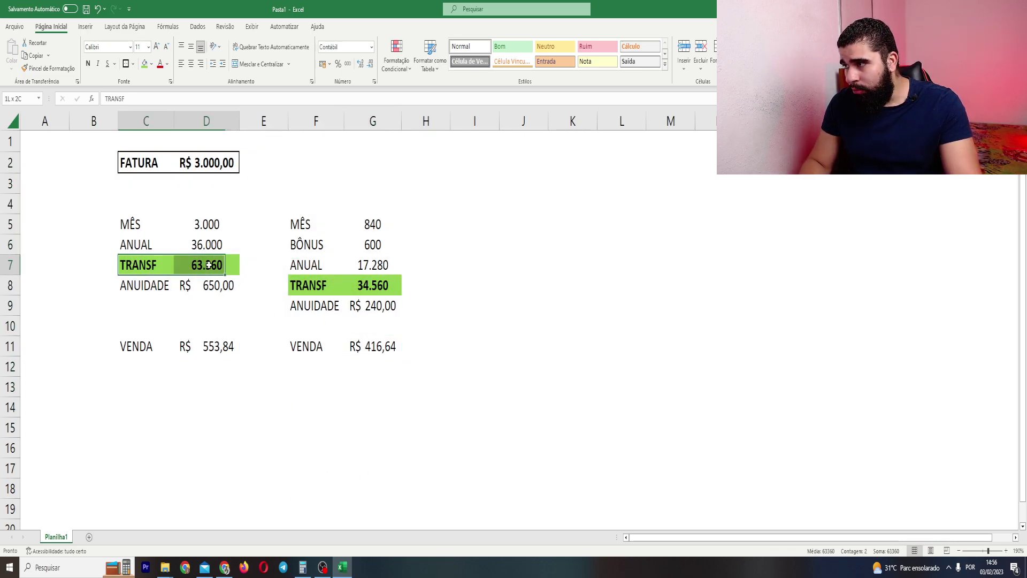
drag(153, 244, 153, 223)
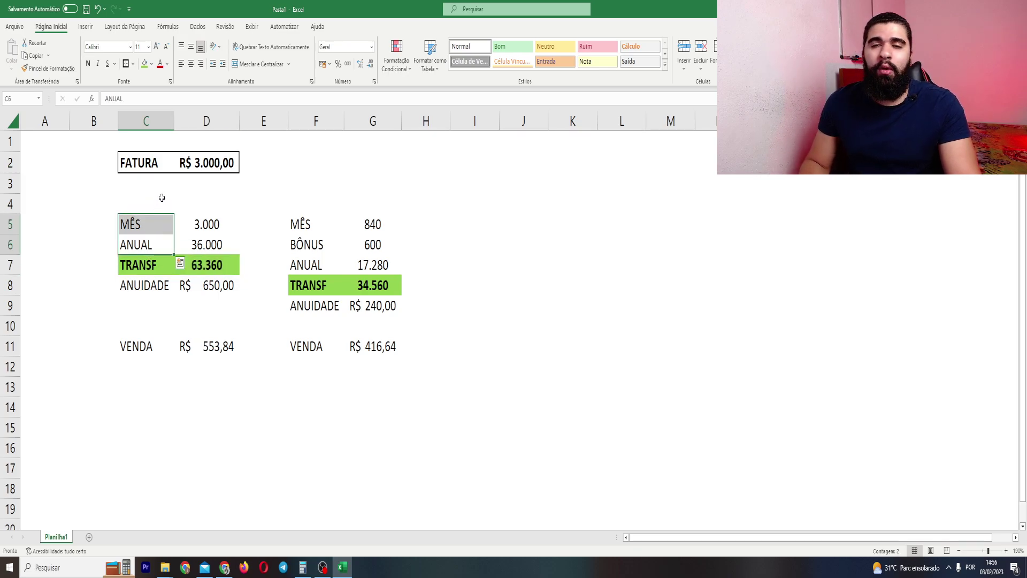
drag(161, 286, 209, 285)
click(188, 285)
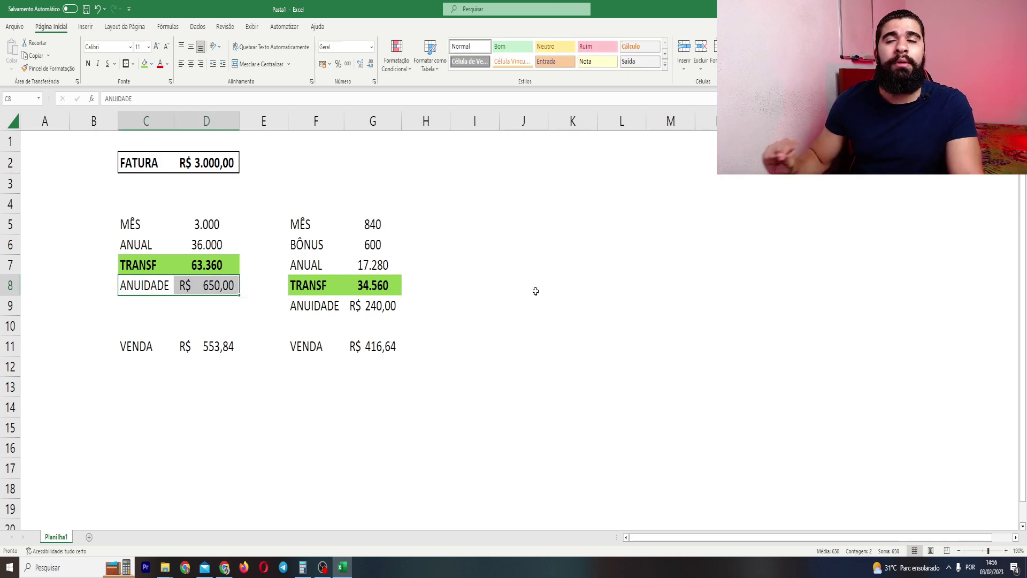
drag(318, 244, 319, 266)
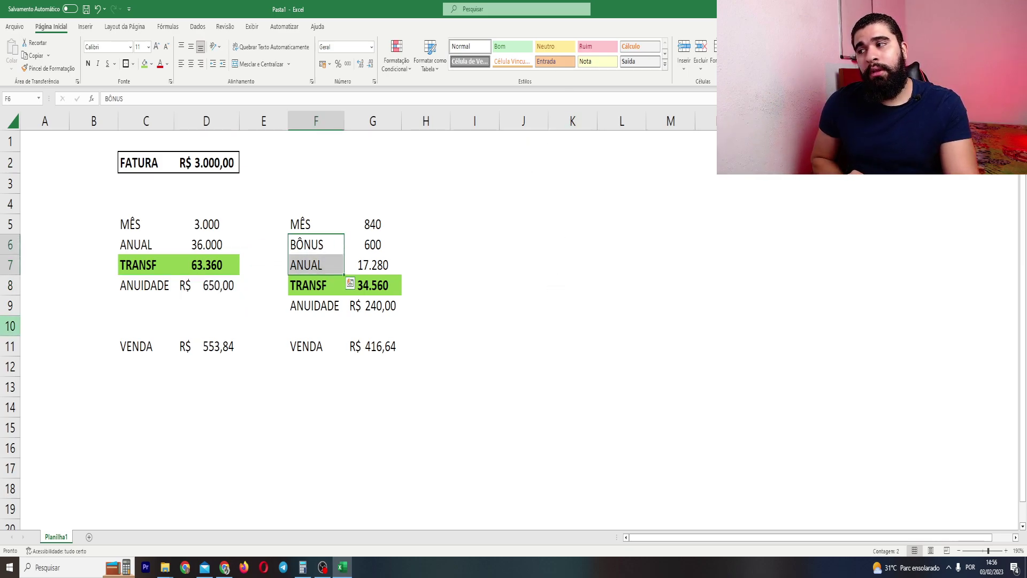
drag(128, 369, 412, 332)
click(415, 325)
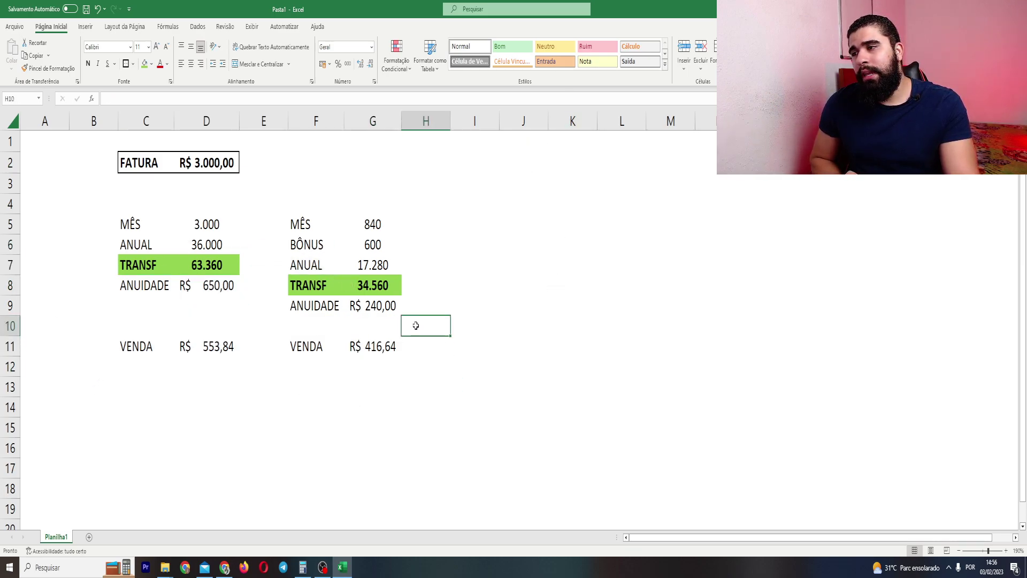
click(561, 366)
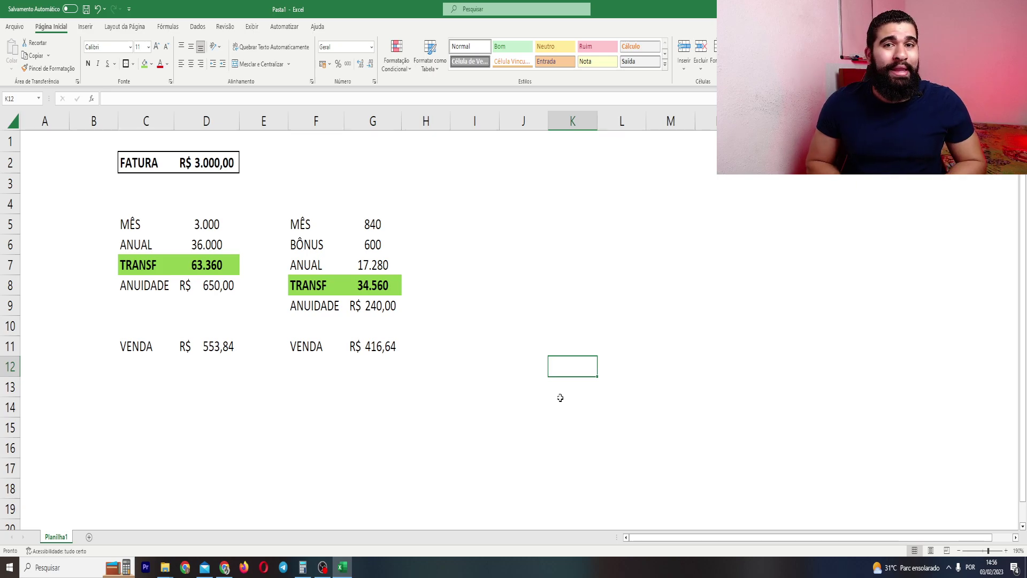